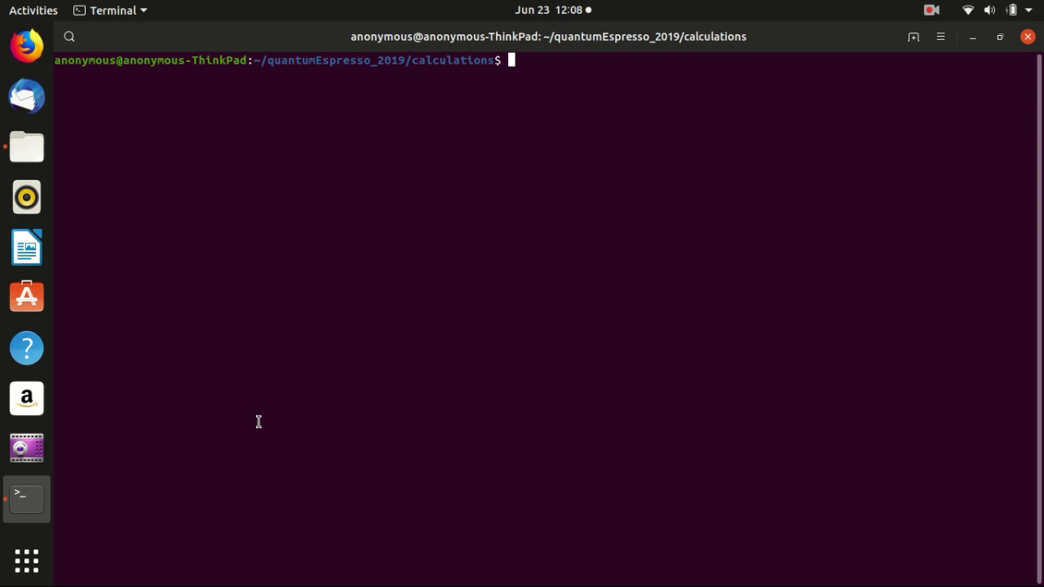
List the folder contents with ls and open si.scf.in in gedit.
type("ls")
key("Return")
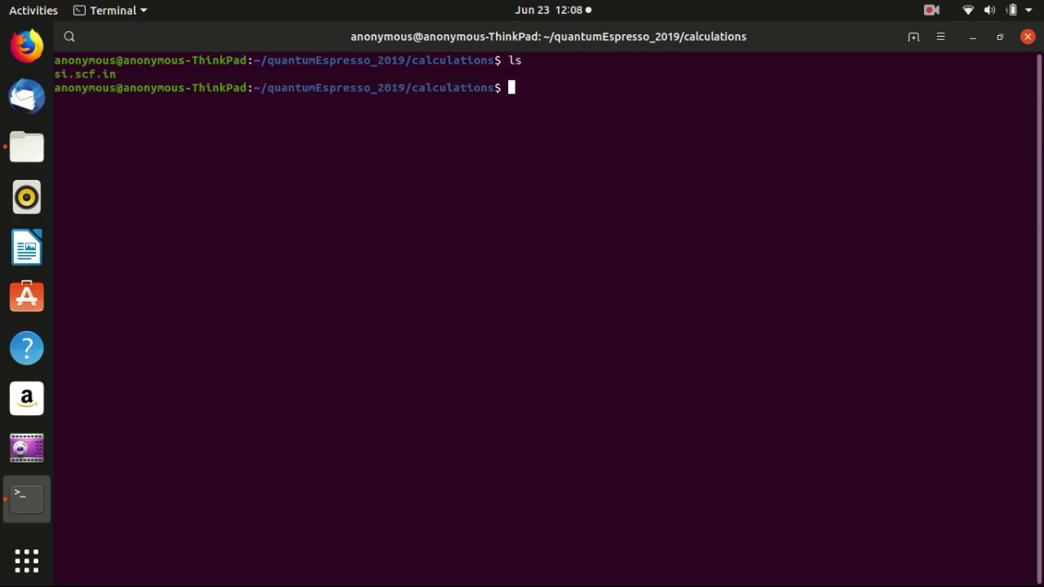
type("gedit si")
key("Tab")
key("Return")
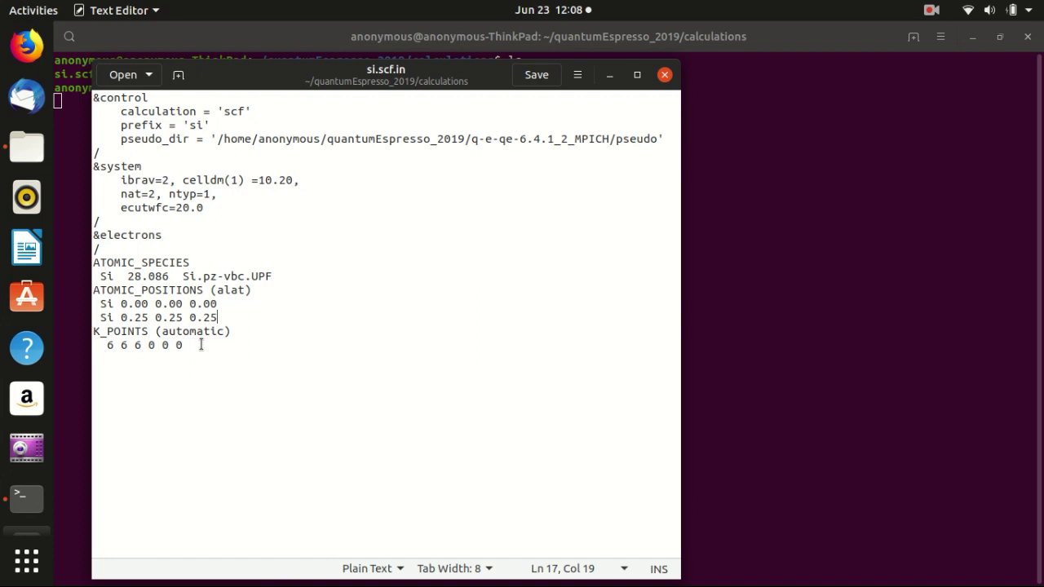
double_click(150, 110)
left_click(140, 125)
double_click(140, 125)
left_click(154, 110)
double_click(230, 110)
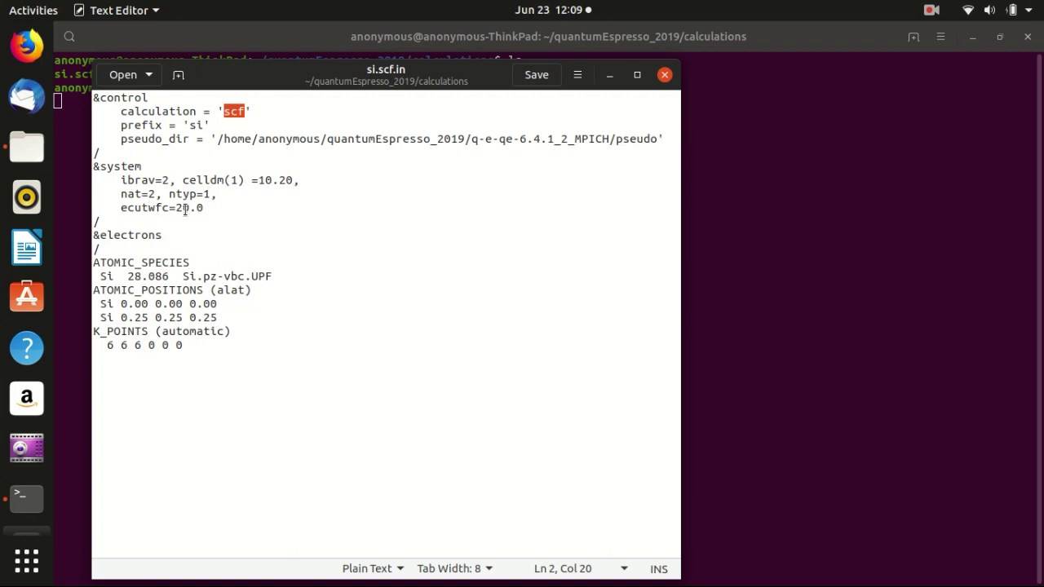
Highlight the Si species, its 28.086 atomic mass and the pseudopotential directory path.
double_click(109, 275)
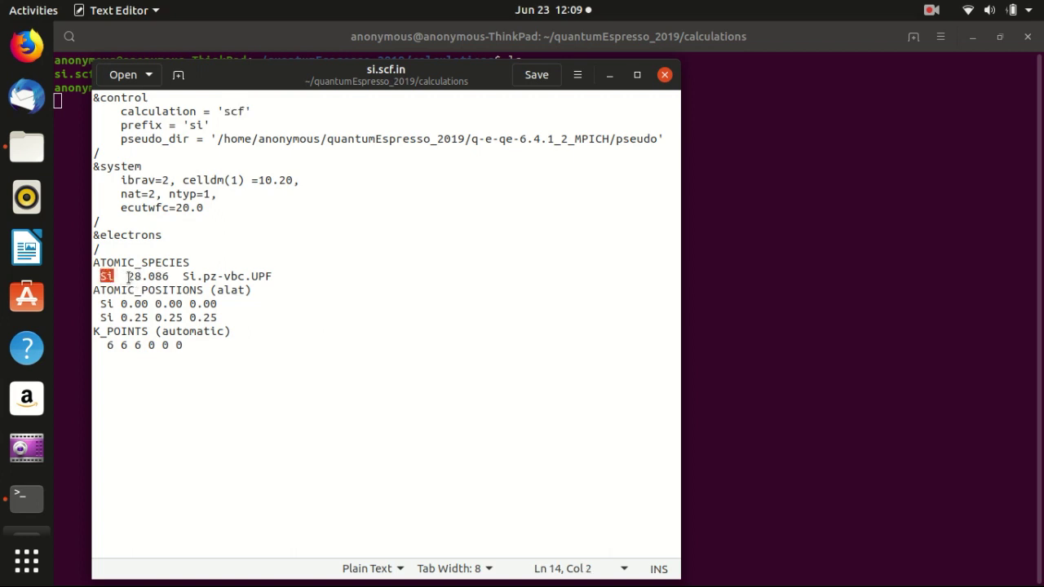
left_click_drag(128, 276, 272, 277)
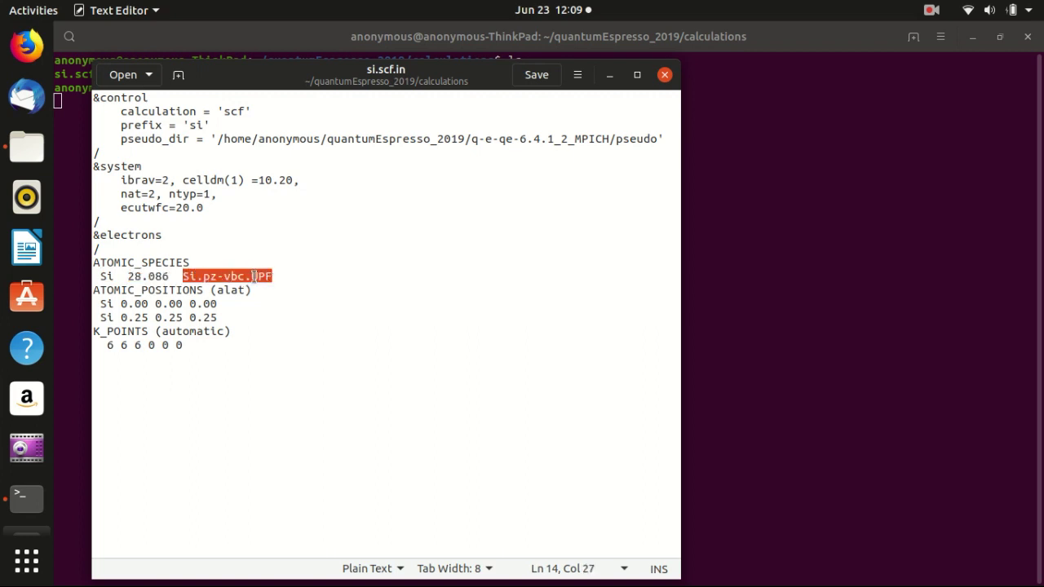
left_click_drag(223, 138, 505, 138)
left_click(462, 190)
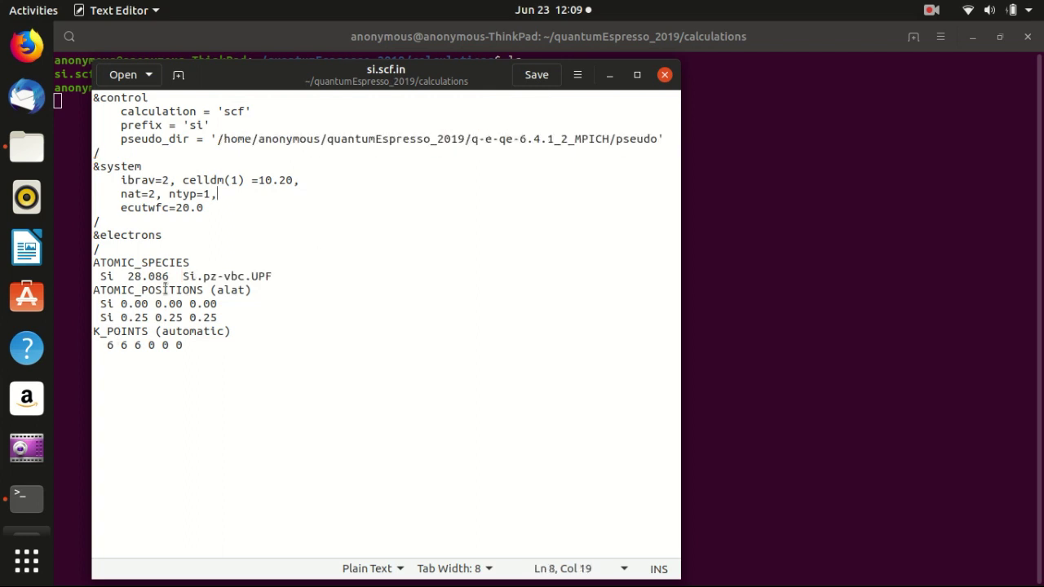
Point out the Si entries and coordinates in ATOMIC_POSITIONS.
mouse_move(113, 303)
left_mouse_down()
mouse_move(100, 303)
mouse_move(101, 318)
left_mouse_up()
left_click(107, 317)
left_click(107, 318)
left_click(135, 318)
Point out the automatic 6 6 6 0 0 0 k-point grid, then close gedit.
double_click(186, 331)
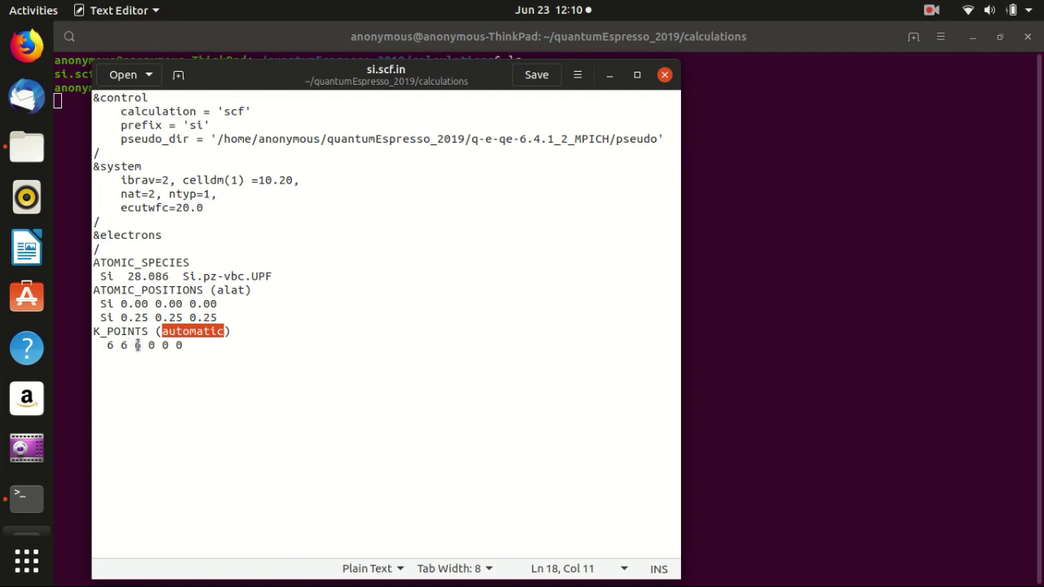
left_click(257, 349)
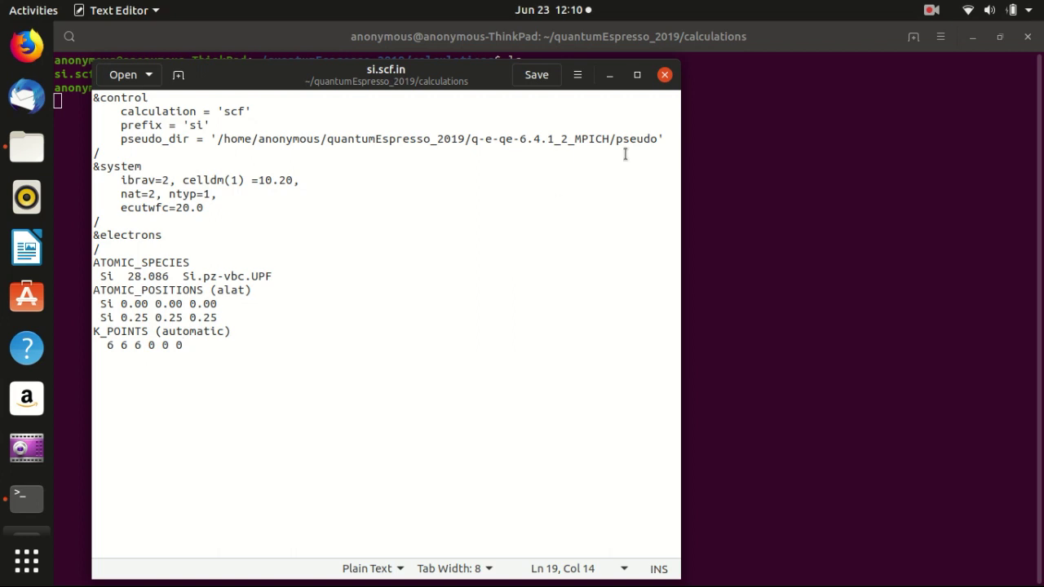
left_click(664, 75)
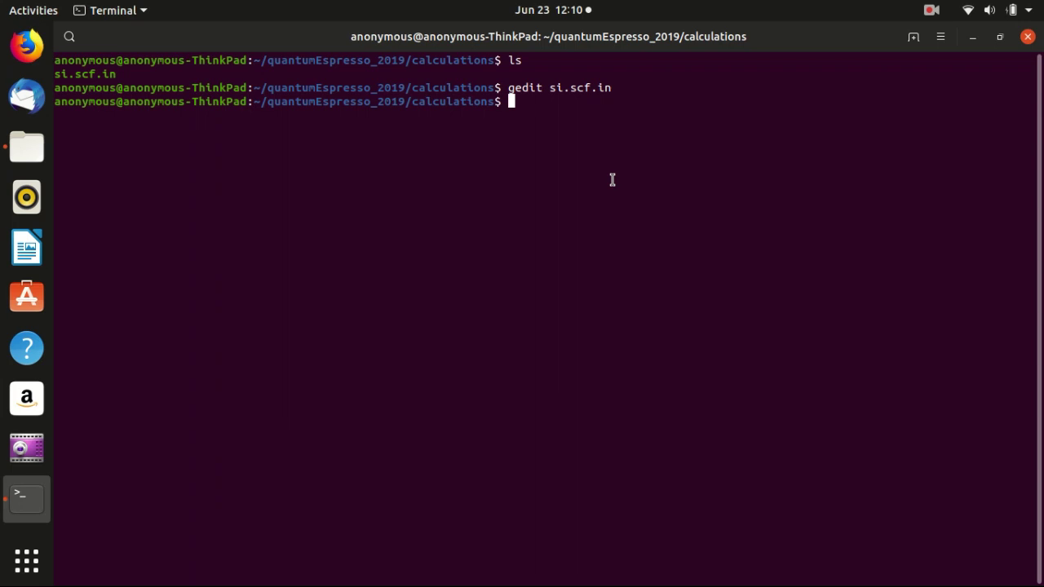
Type pw.x < si.scf.in > si.scf.gnu_serial.in at the prompt using Tab completion.
type("pw.x < si.")
key("Tab")
type("> si.")
key("Tab")
key("Left")
key("Left")
key("Left")
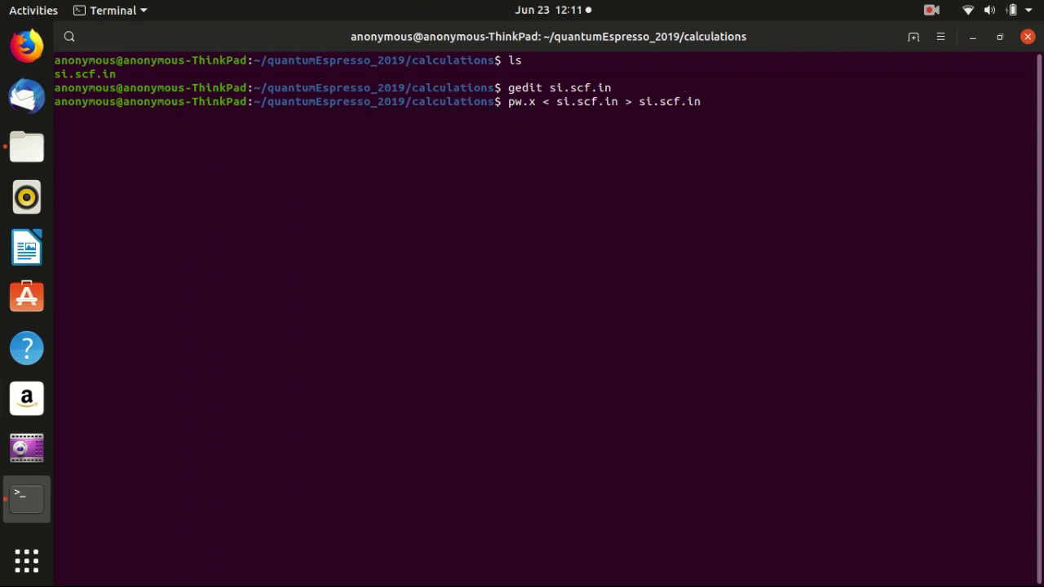
type("gnu_serial.")
key("Left")
key("Left")
key("Left")
key("Left")
key("Left")
key("Left")
key("Left")
key("Left")
key("Left")
key("Left")
key("Left")
key("Left")
key("Left")
key("Left")
key("Left")
key("Left")
key("Left")
key("Left")
key("Left")
key("Left")
key("Left")
key("Left")
Prefix pw.x with ~/quantumEspresso_2019/q-e-qe-6.4.1_2_MPICH/bin/ and run the serial calculation.
type("~/")
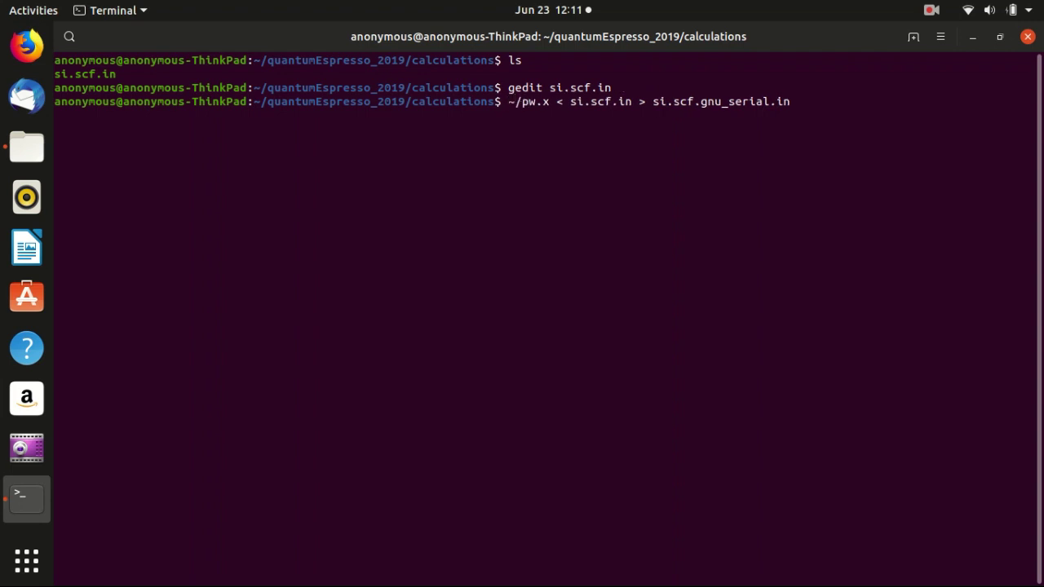
type("quan")
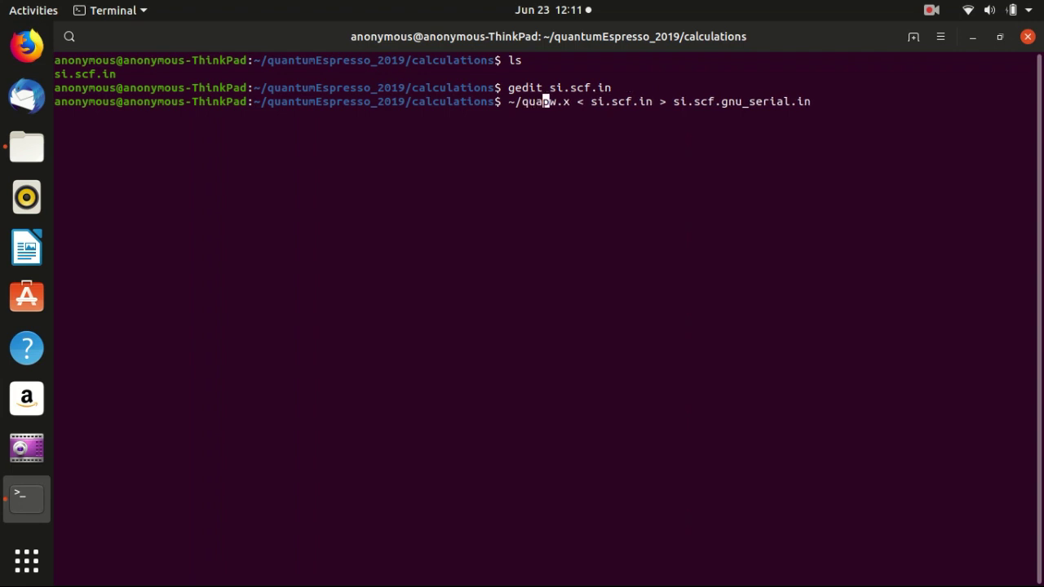
key("Tab")
type("q-e")
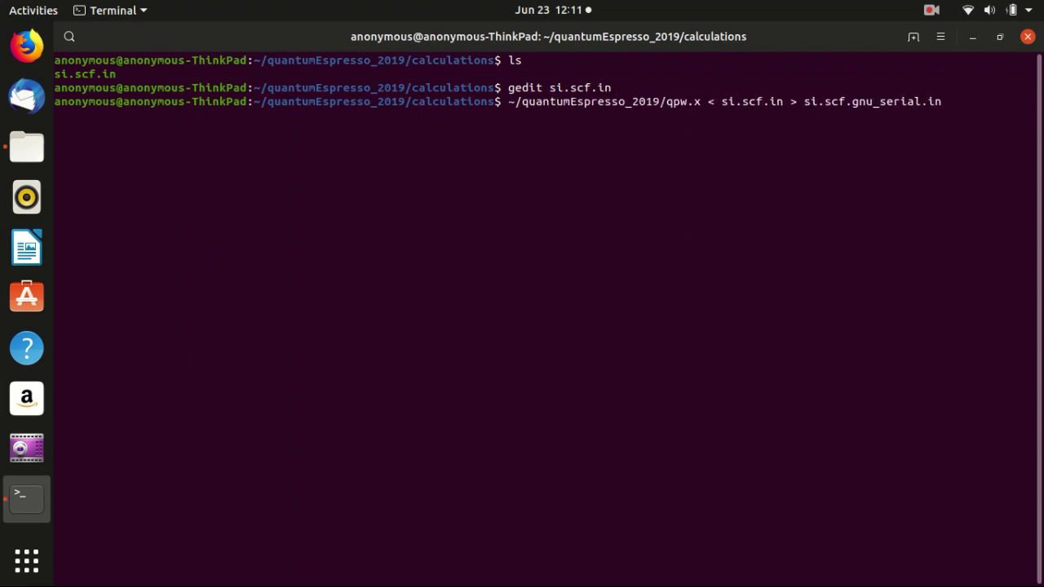
key("Tab")
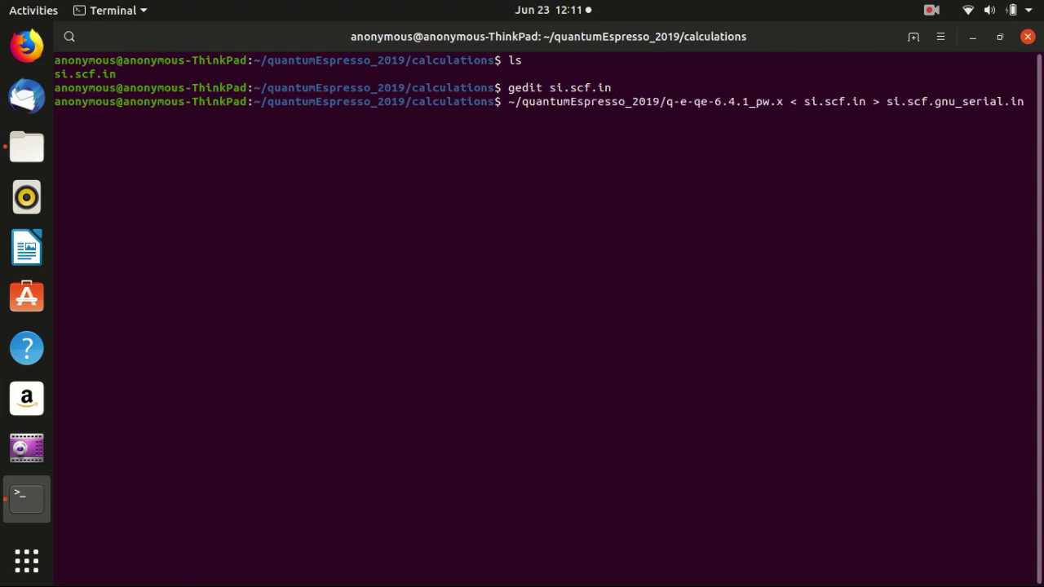
type("2")
key("Tab")
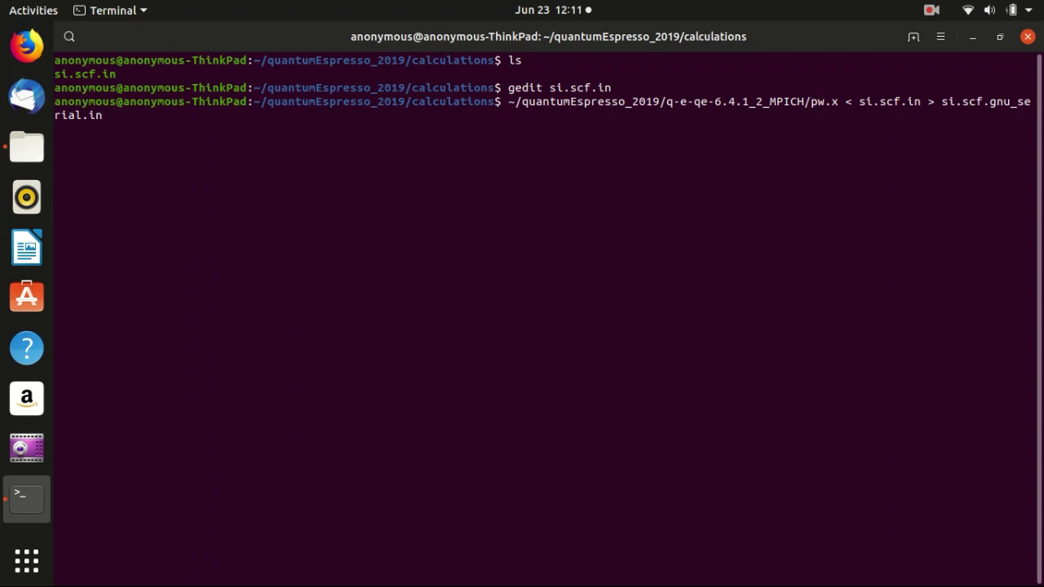
type("bin/")
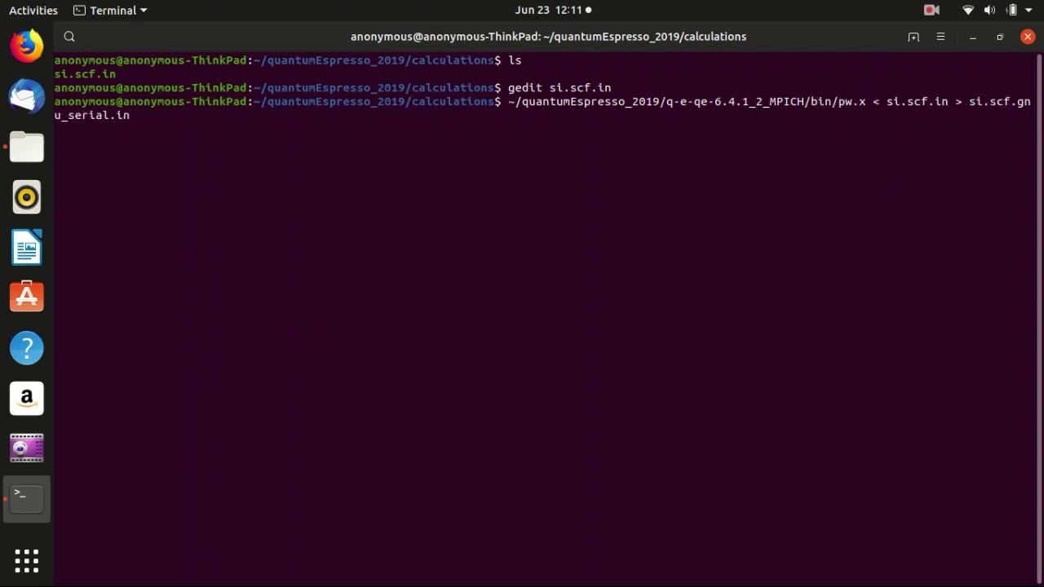
key("Return")
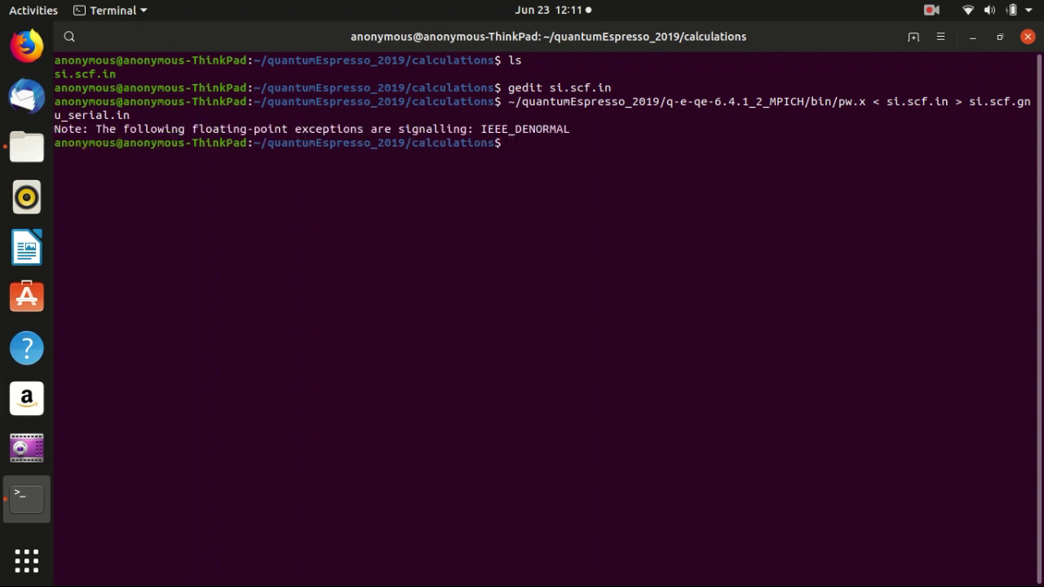
List the produced files and rerun pw.x writing to si.scf.gnu_serial.out.
type("ls")
key("Return")
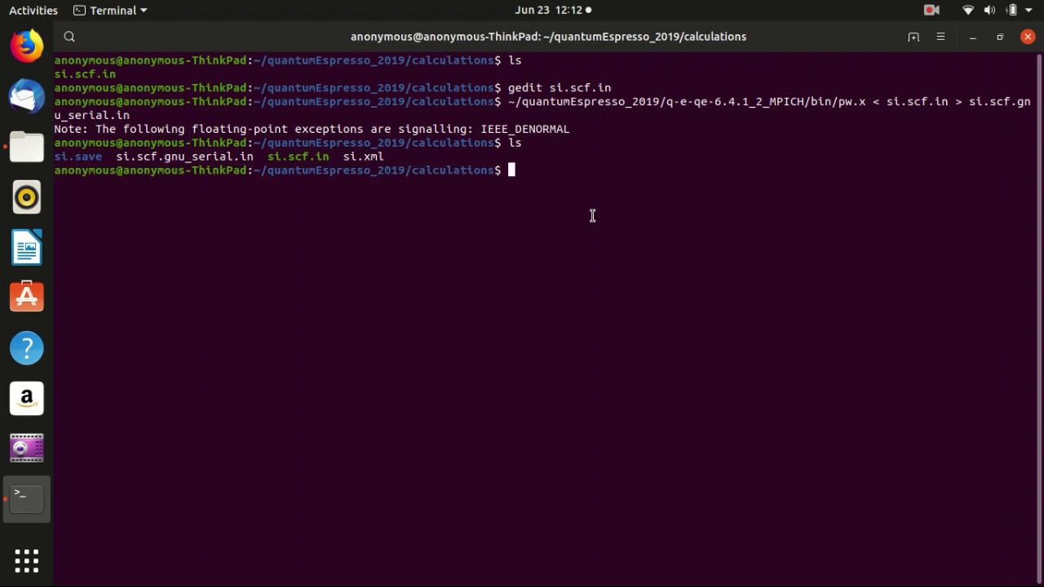
key("Up")
key("Up")
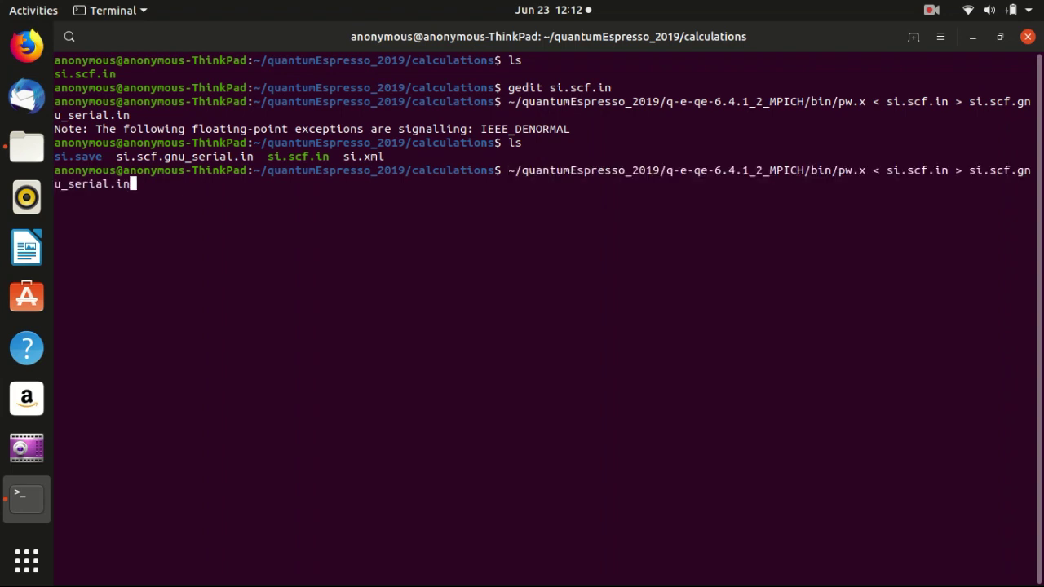
key("BackSpace")
key("BackSpace")
type("out")
key("Return")
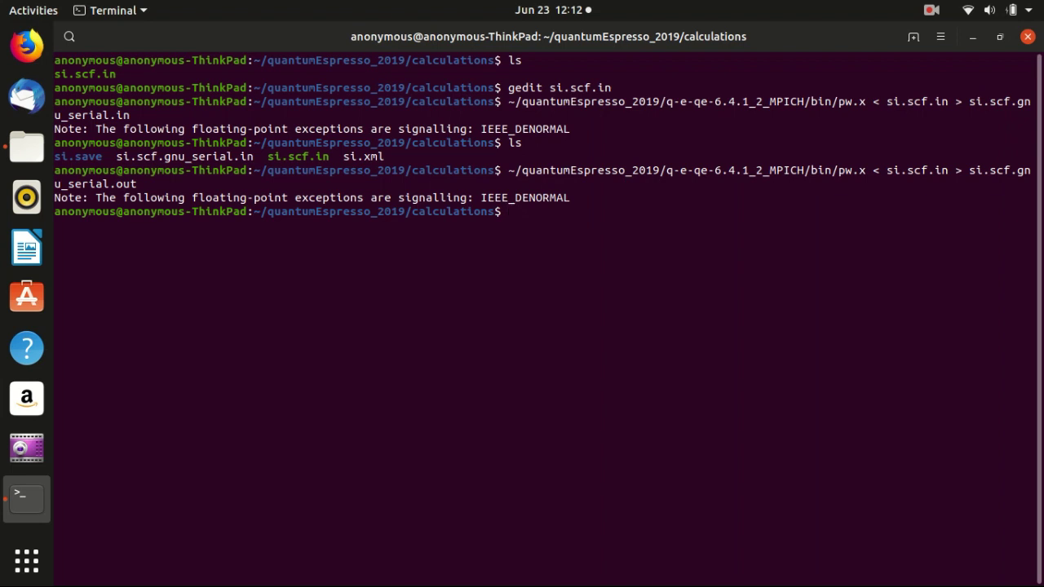
Delete si.scf.gnu_serial.in with rm and clear the terminal.
type("rm si.scf.g")
key("Tab")
type("in")
key("Return")
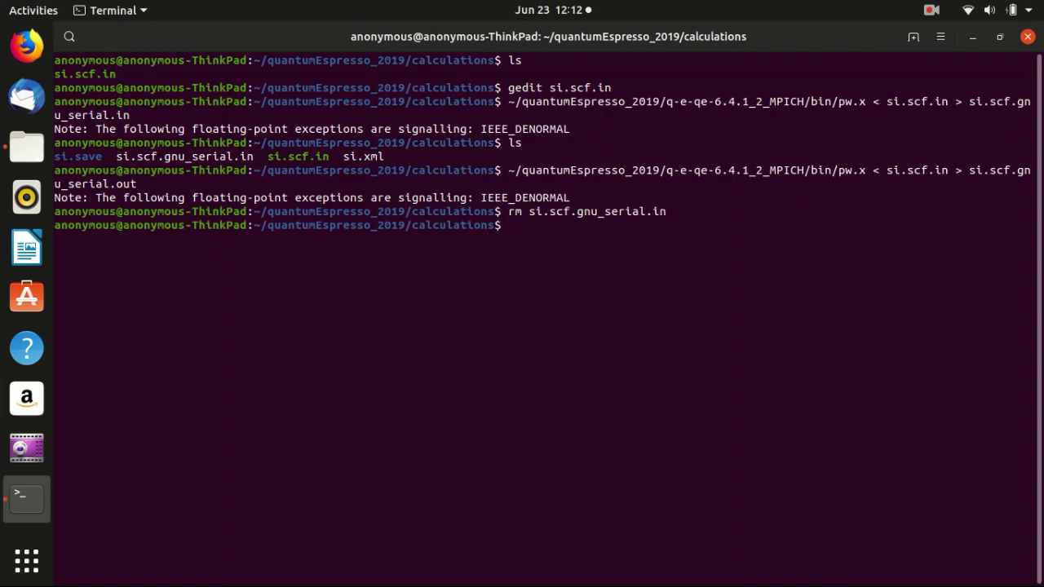
type("clear")
key("Return")
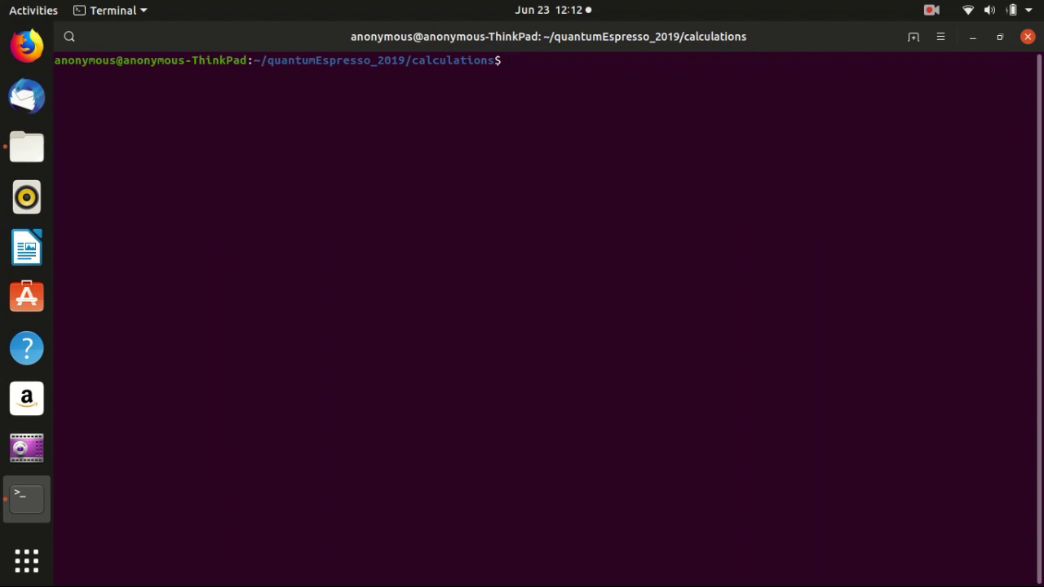
List the files and open si.scf.gnu_serial.out in gedit.
type("ls")
key("Return")
type("gedit si")
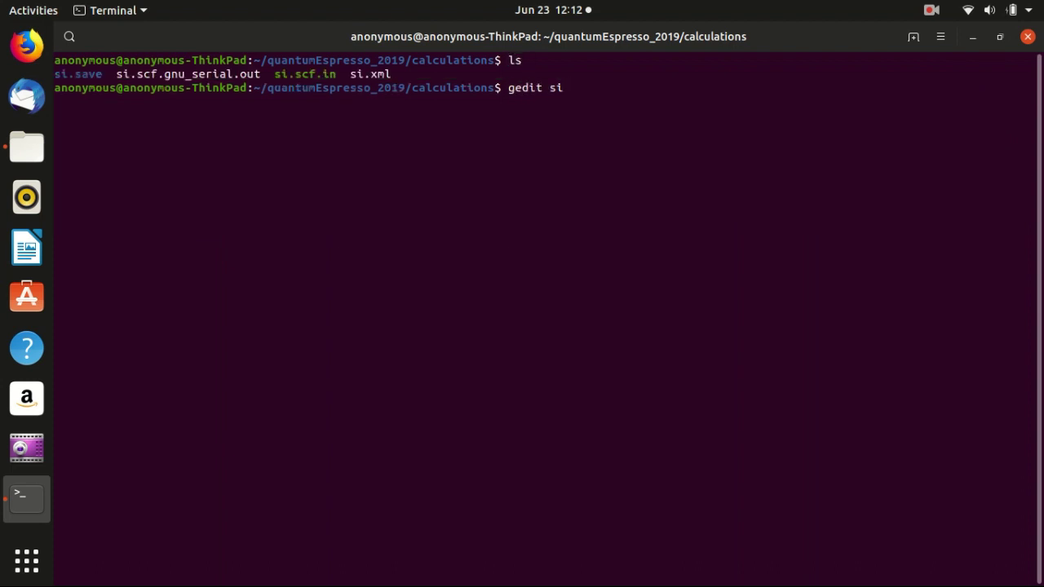
type(".scf.g")
key("Tab")
type("&")
key("BackSpace")
key("BackSpace")
key("Return")
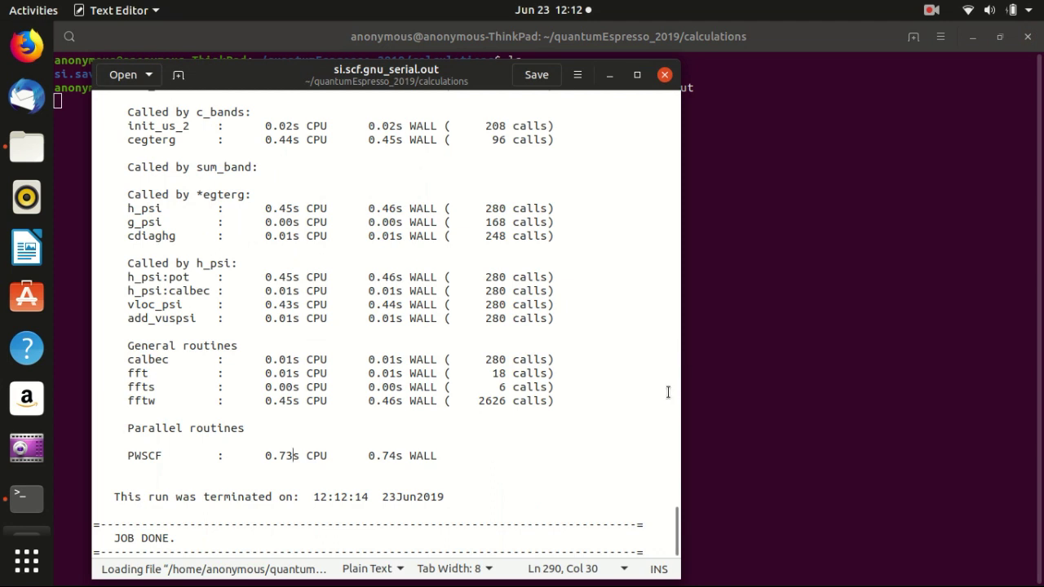
Highlight the Parallel version line, processor count, 20 Ry cutoff and estimated RAM per process.
left_click_drag(675, 534, 664, 70)
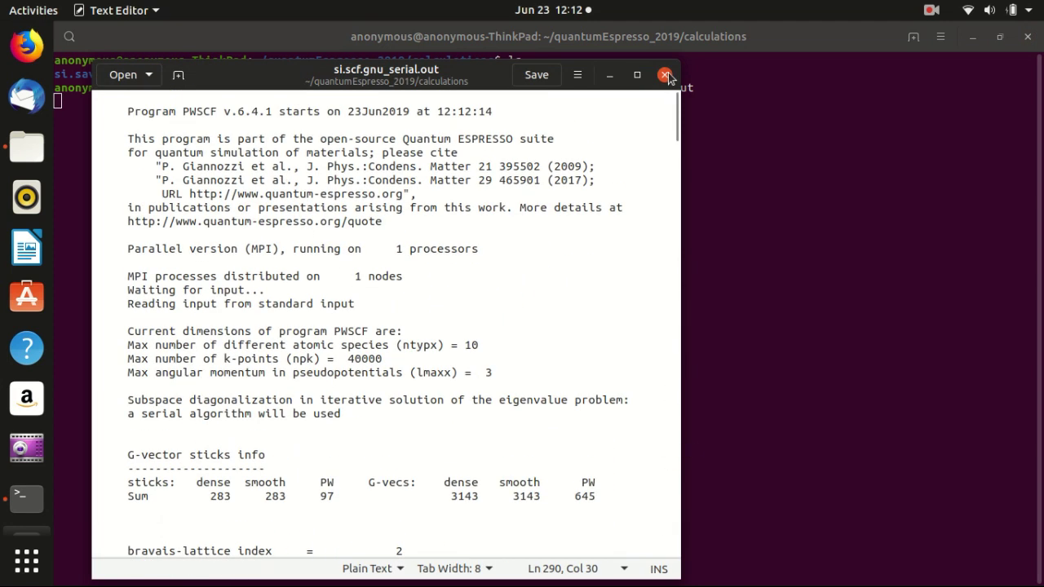
left_click(403, 206)
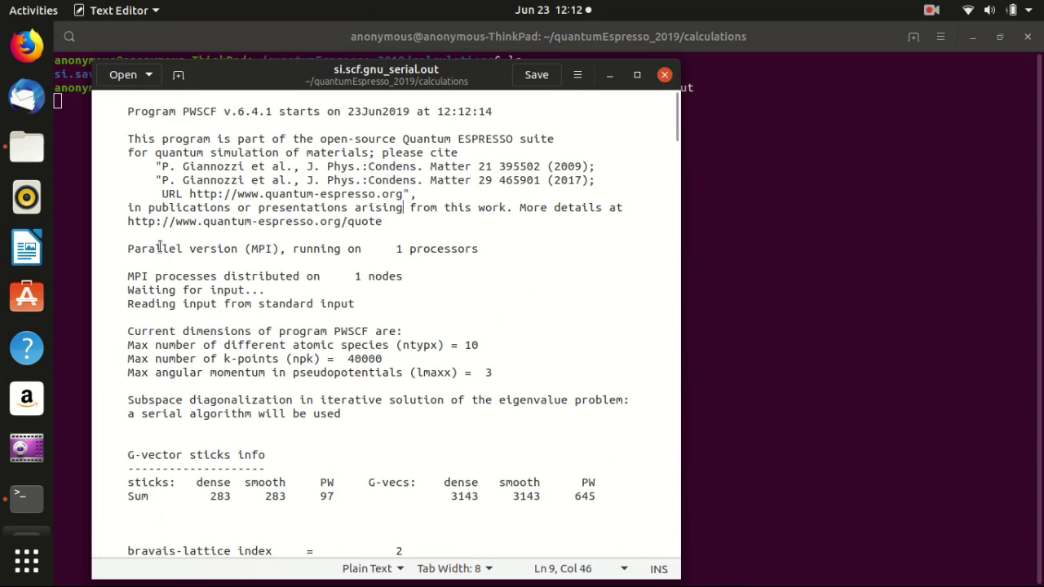
left_click_drag(128, 249, 238, 248)
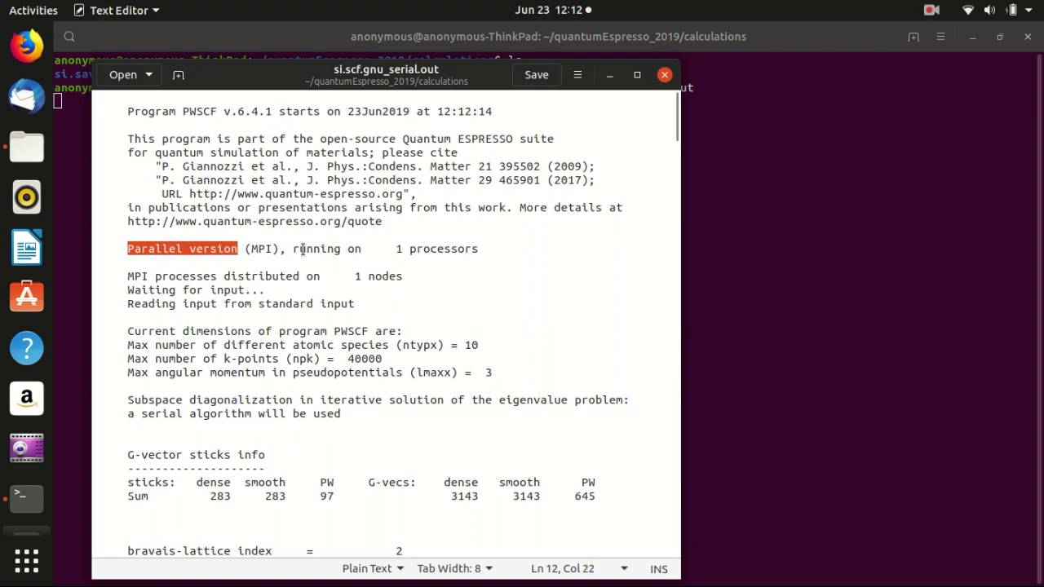
double_click(399, 249)
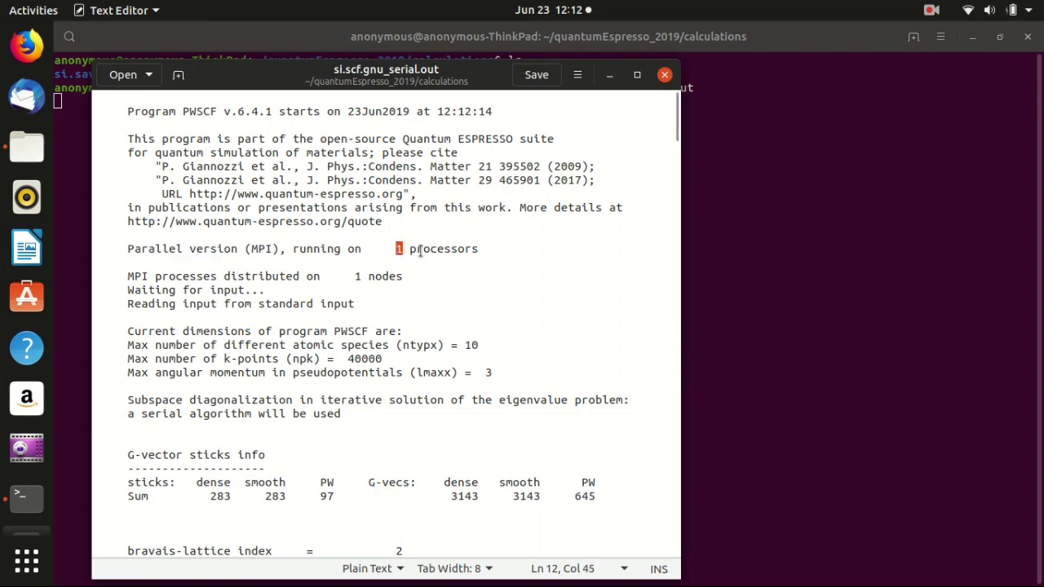
scroll(488, 250, "down", 4)
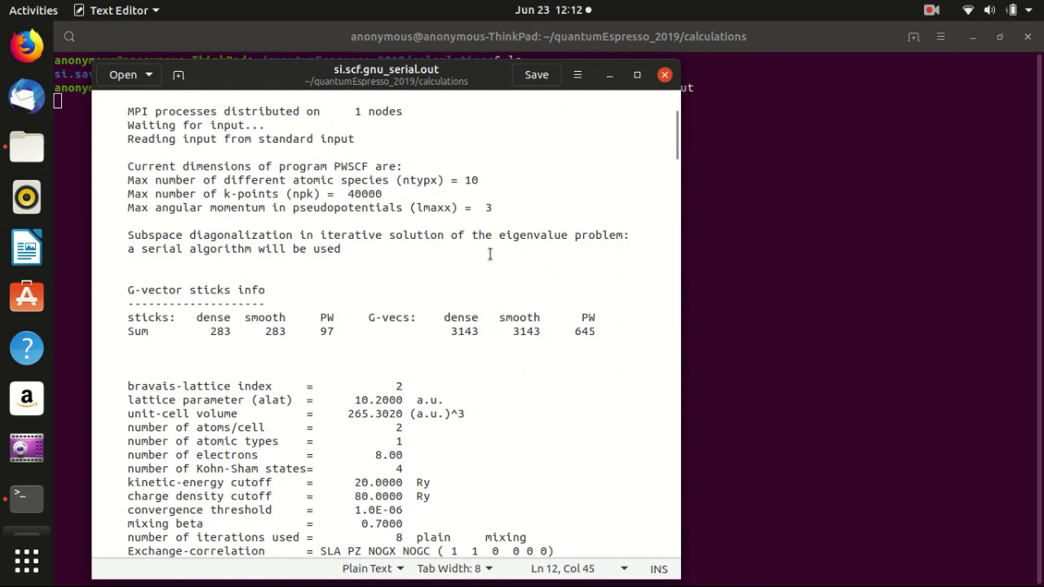
scroll(494, 251, "down", 3)
scroll(507, 253, "down", 4)
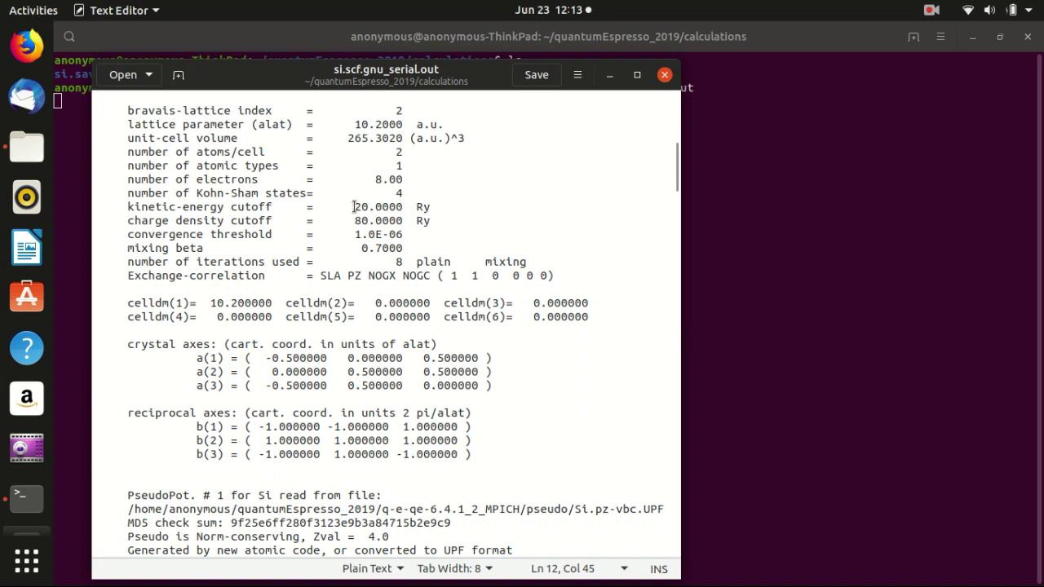
left_click_drag(355, 206, 367, 206)
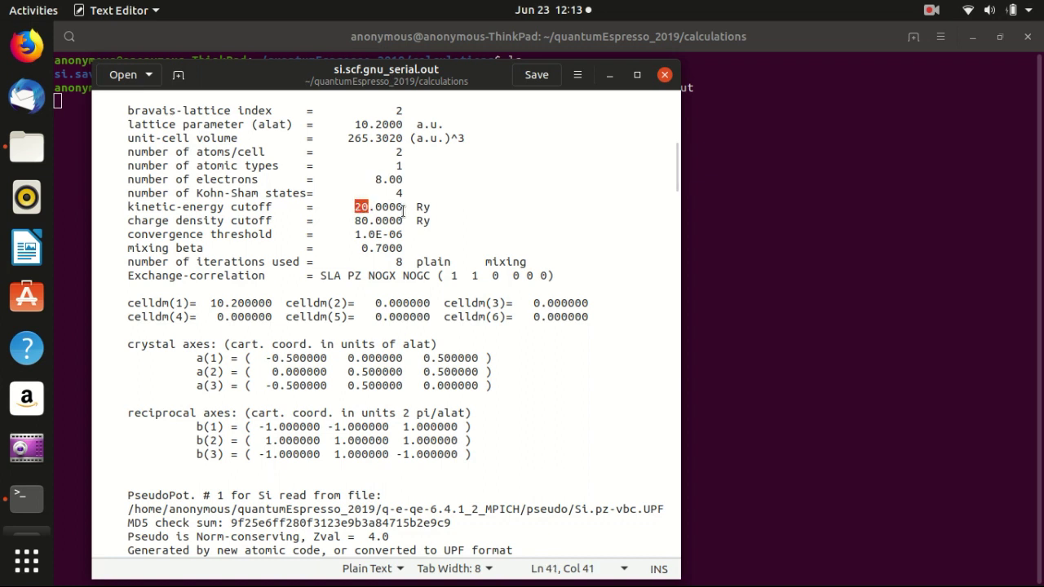
scroll(403, 212, "down", 10)
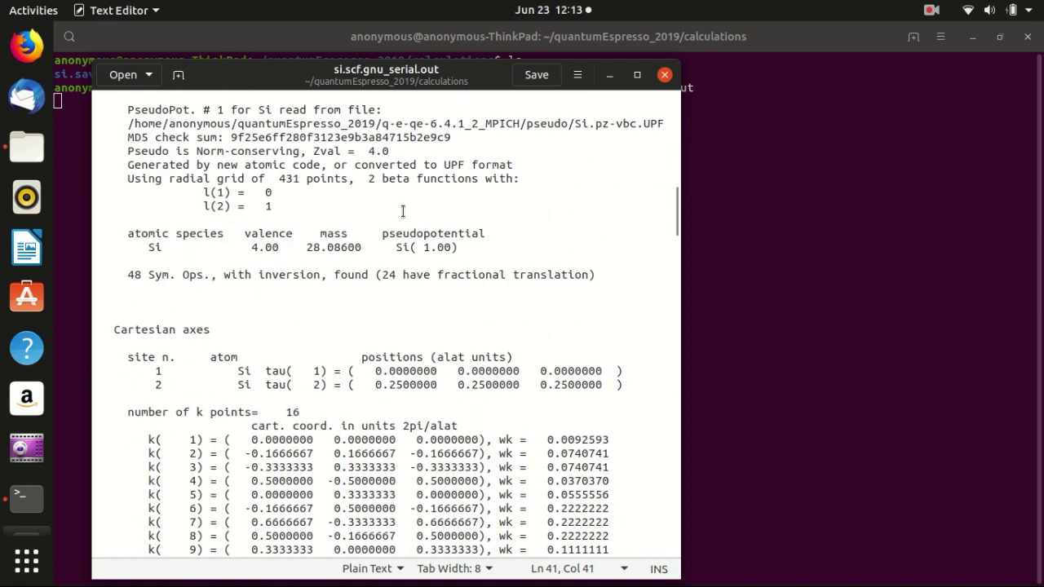
scroll(365, 132, "down", 8)
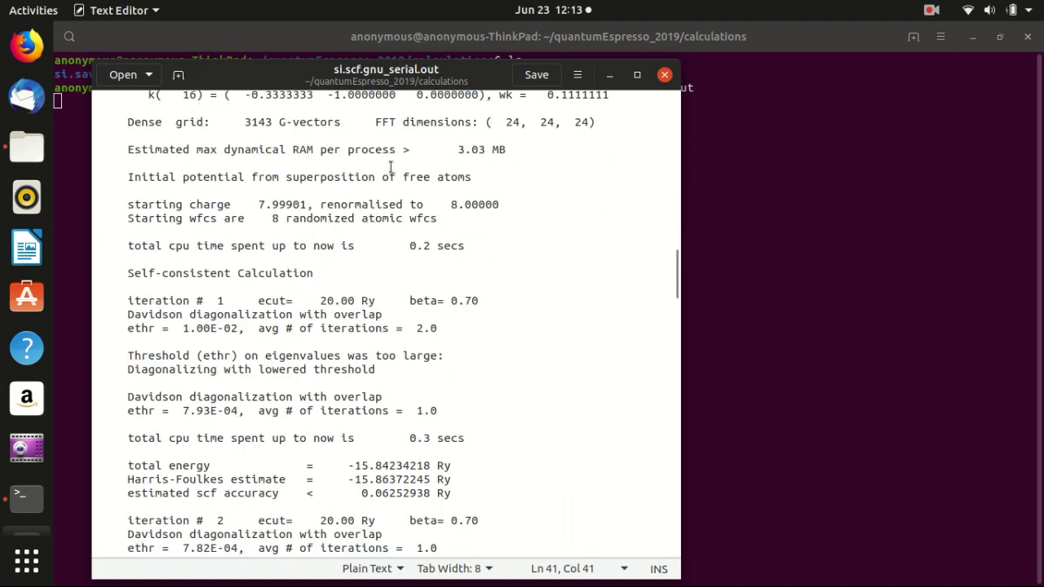
left_click_drag(128, 149, 505, 153)
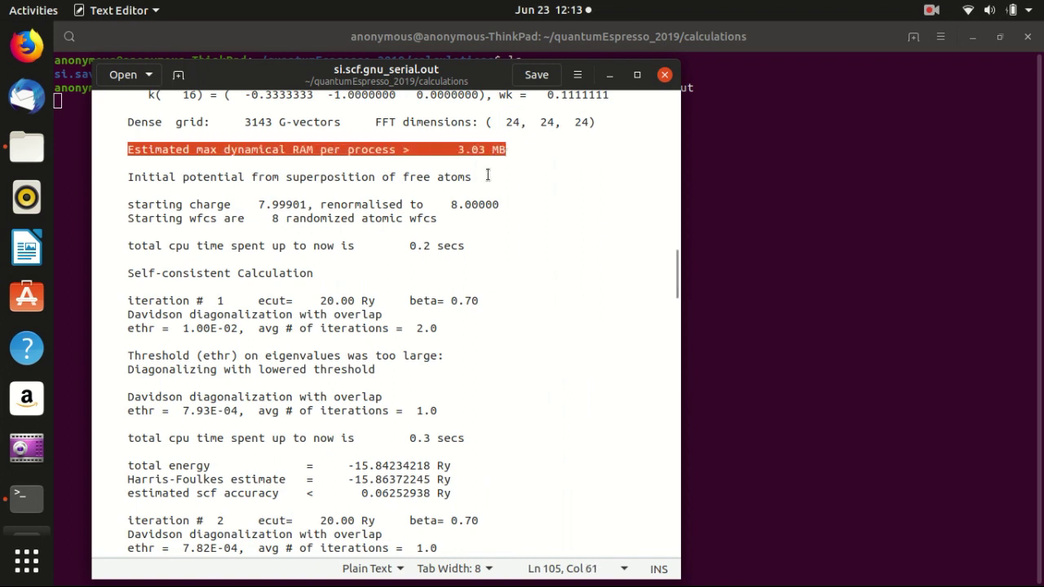
left_click(487, 175)
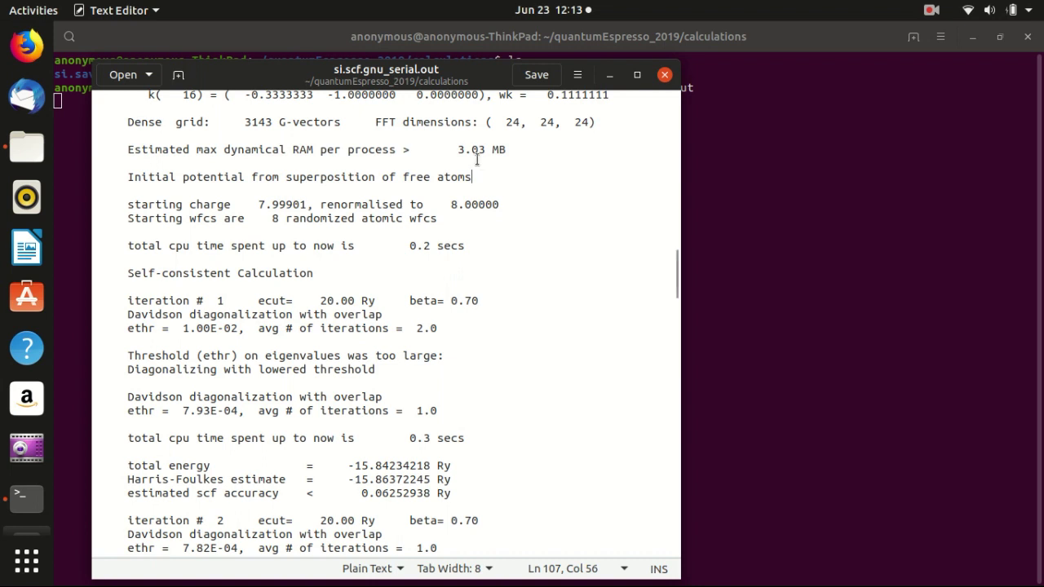
Step through the self-consistent iterations, highlighting each iteration's scf accuracy value.
scroll(292, 272, "down", 2)
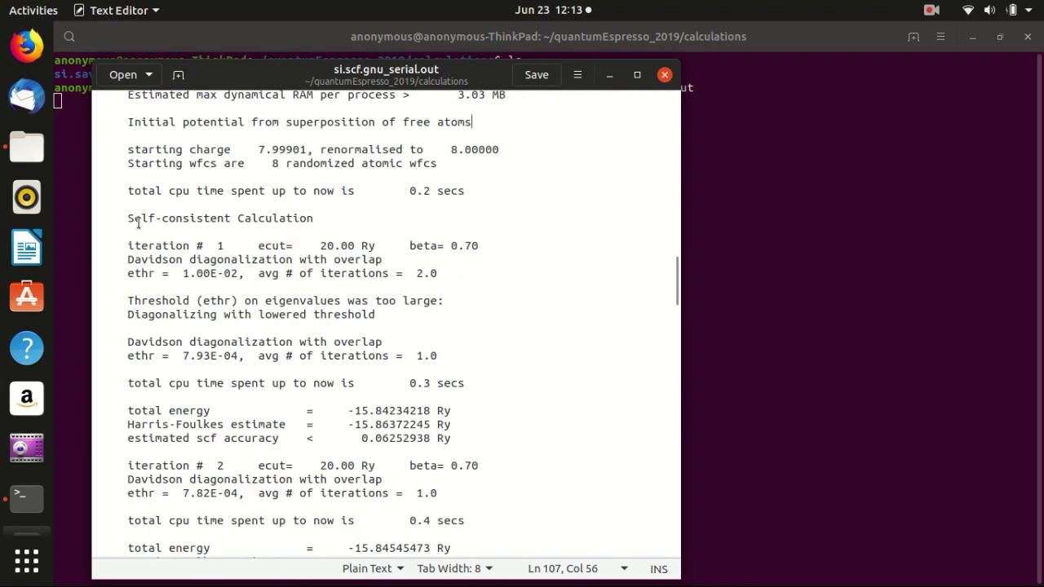
left_click_drag(127, 219, 339, 215)
left_click(308, 258)
left_click_drag(223, 245, 127, 244)
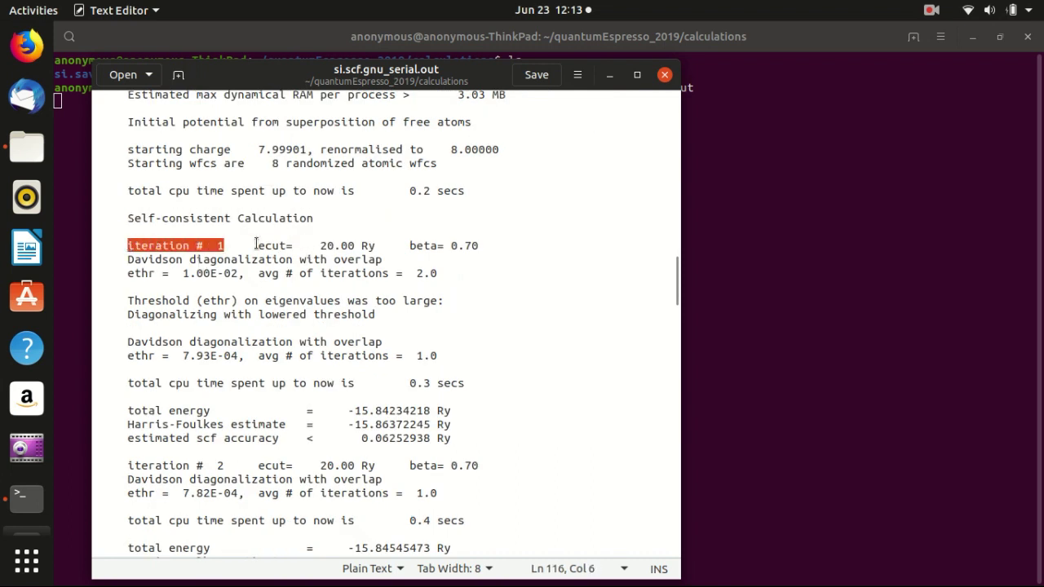
scroll(257, 243, "down", 2)
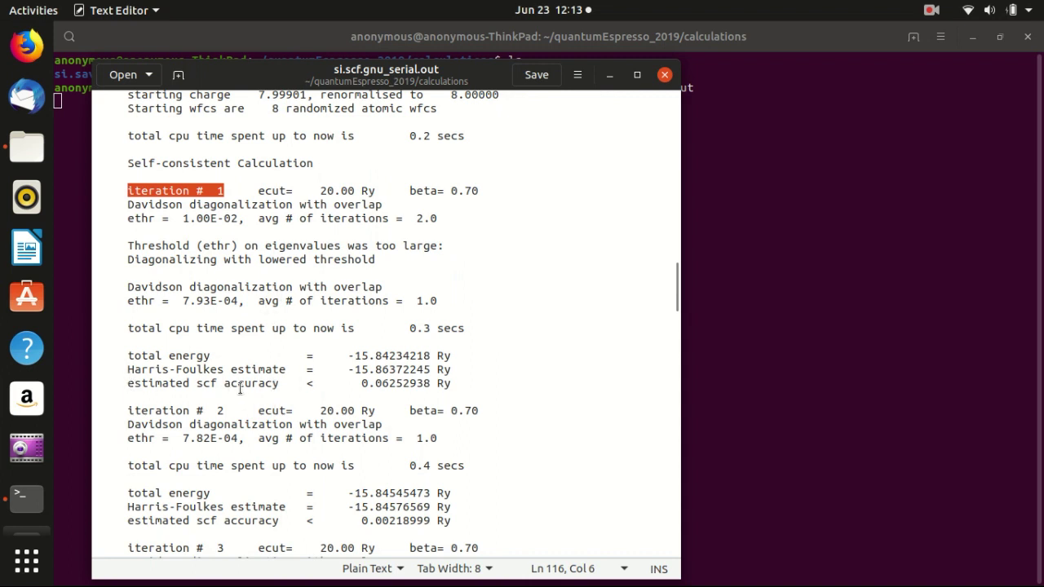
left_click(363, 381)
left_click_drag(364, 382, 430, 385)
scroll(440, 365, "down", 3)
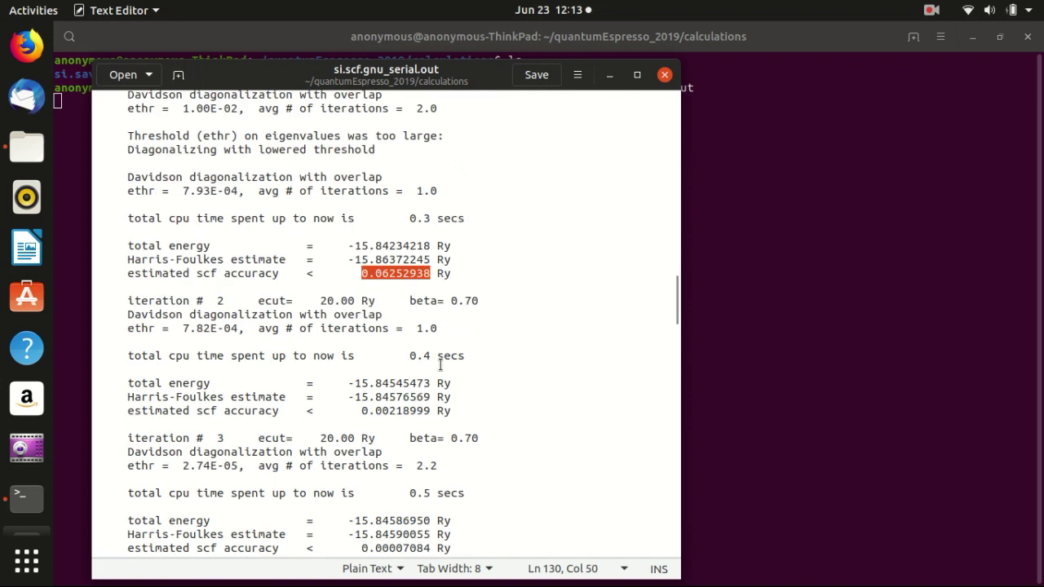
left_click(396, 410)
scroll(396, 410, "down", 3)
left_click(401, 437)
scroll(400, 432, "down", 5)
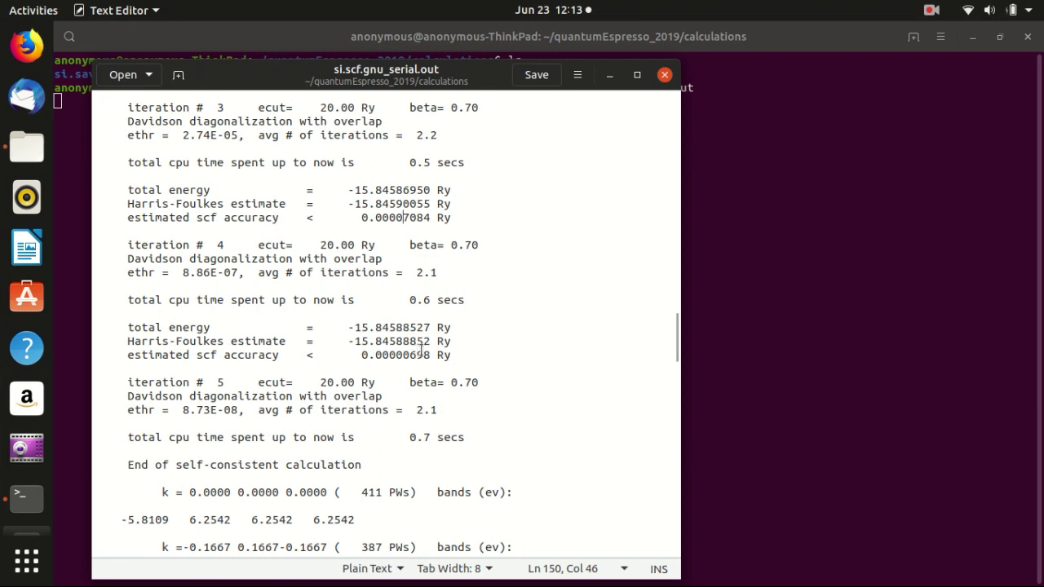
scroll(445, 349, "down", 3)
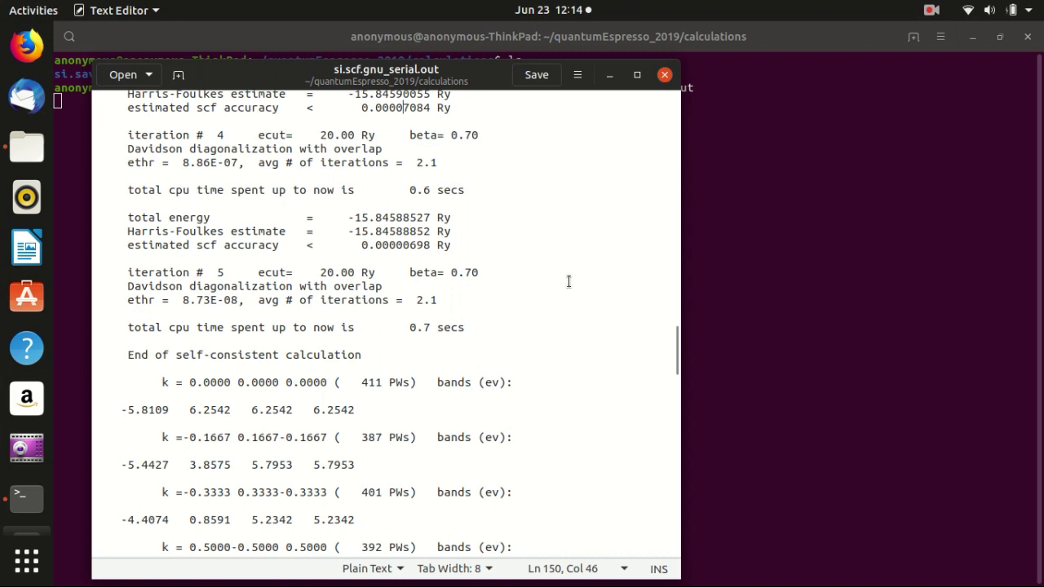
scroll(538, 287, "down", 4)
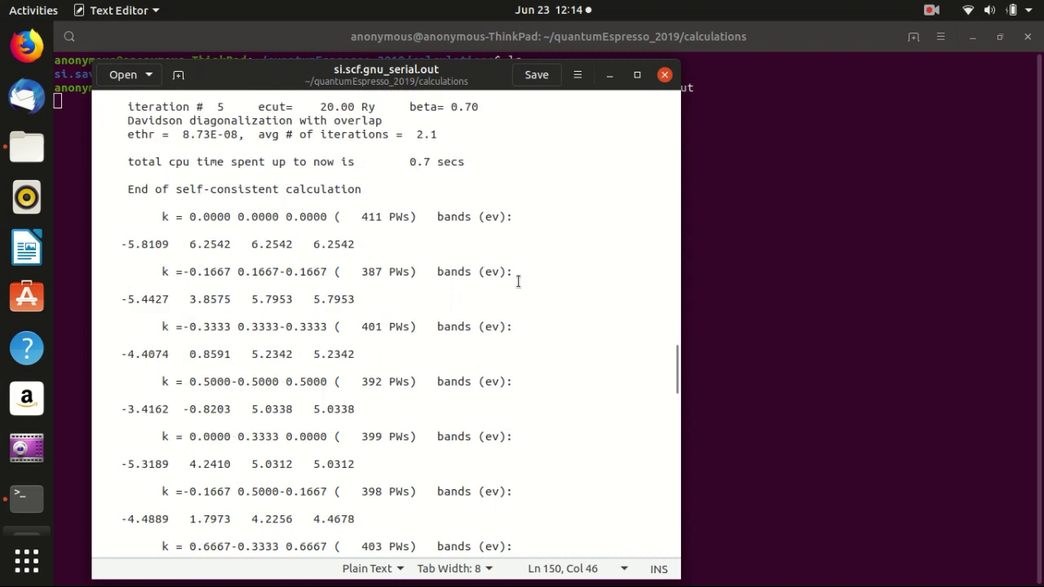
scroll(518, 282, "down", 15)
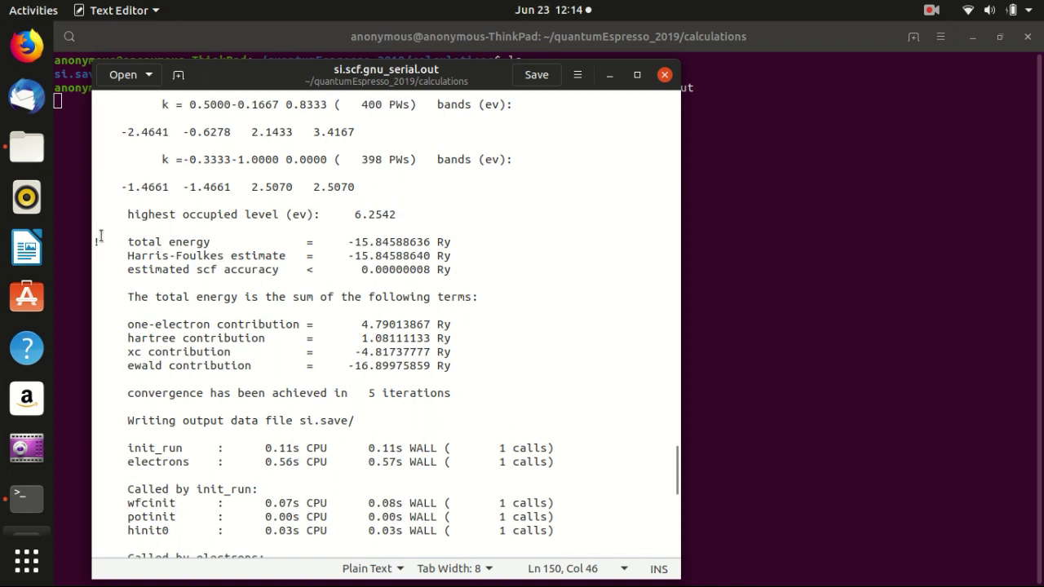
Highlight the final total energy, 6.2542 highest occupied level, 5 iterations and si.save/ folder.
left_click_drag(96, 242, 457, 245)
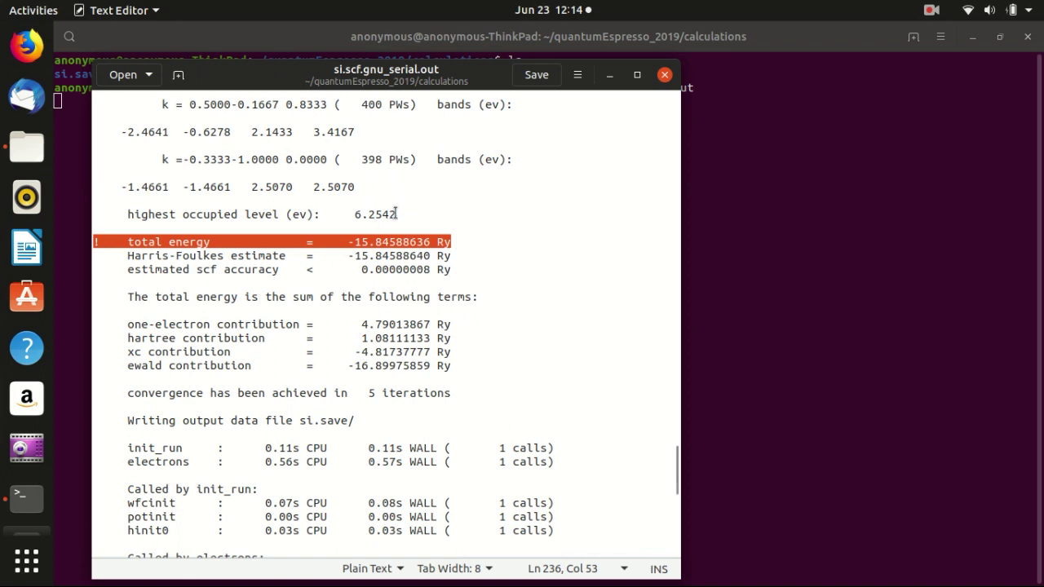
left_click_drag(396, 214, 352, 214)
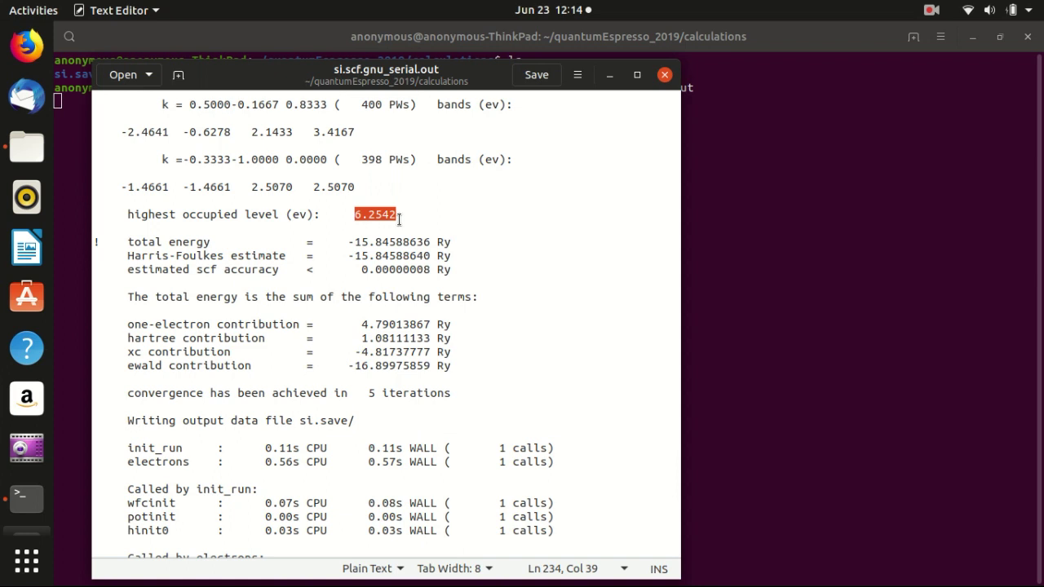
scroll(416, 233, "down", 4)
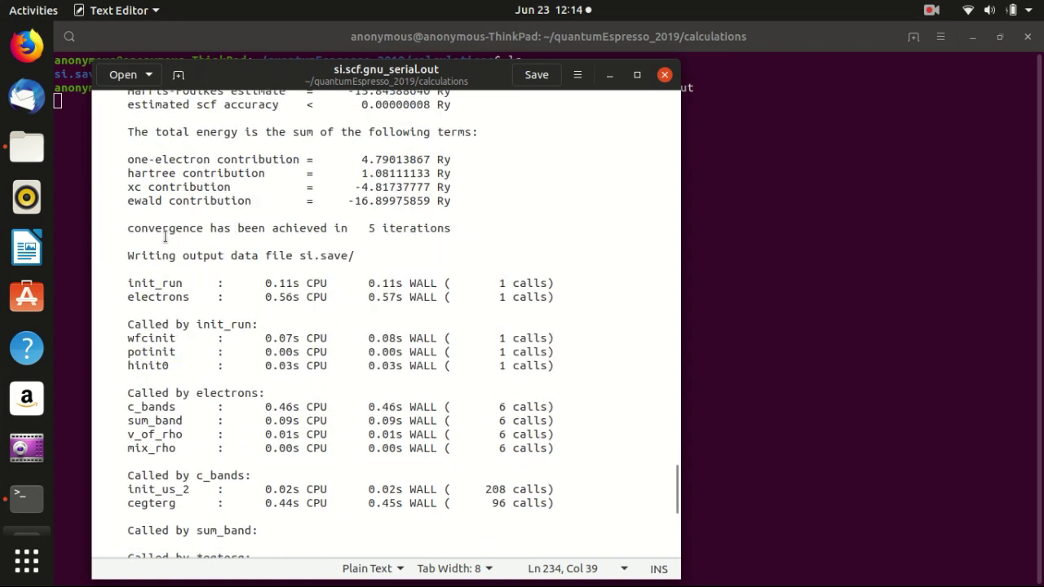
double_click(378, 228)
left_click(378, 227)
scroll(377, 231, "down", 1)
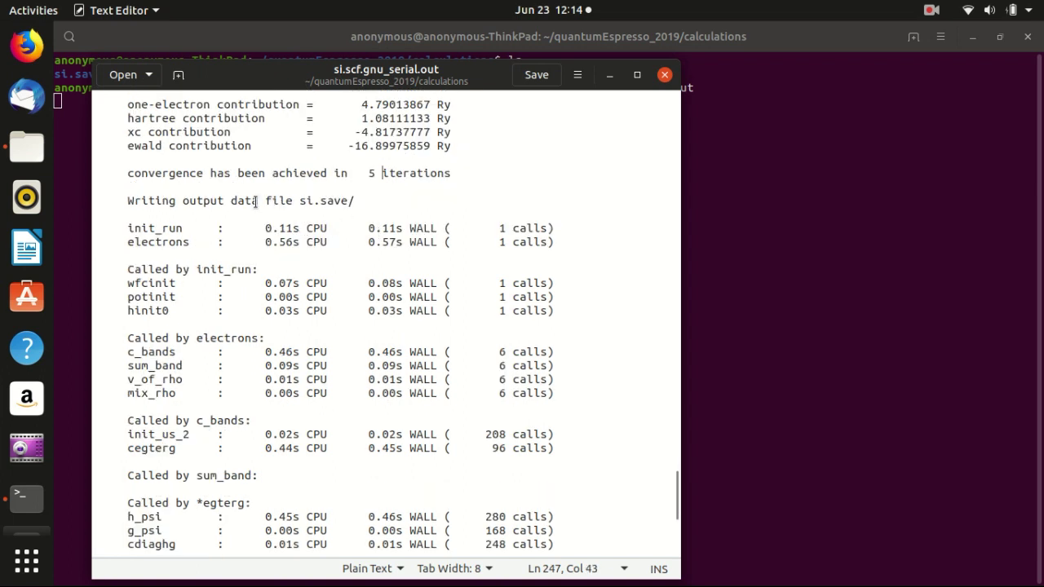
left_click_drag(306, 200, 353, 200)
Show si.save in the terminal listing, highlight the 0.73 s PWSCF CPU time, and close gedit.
left_click_drag(305, 85, 464, 210)
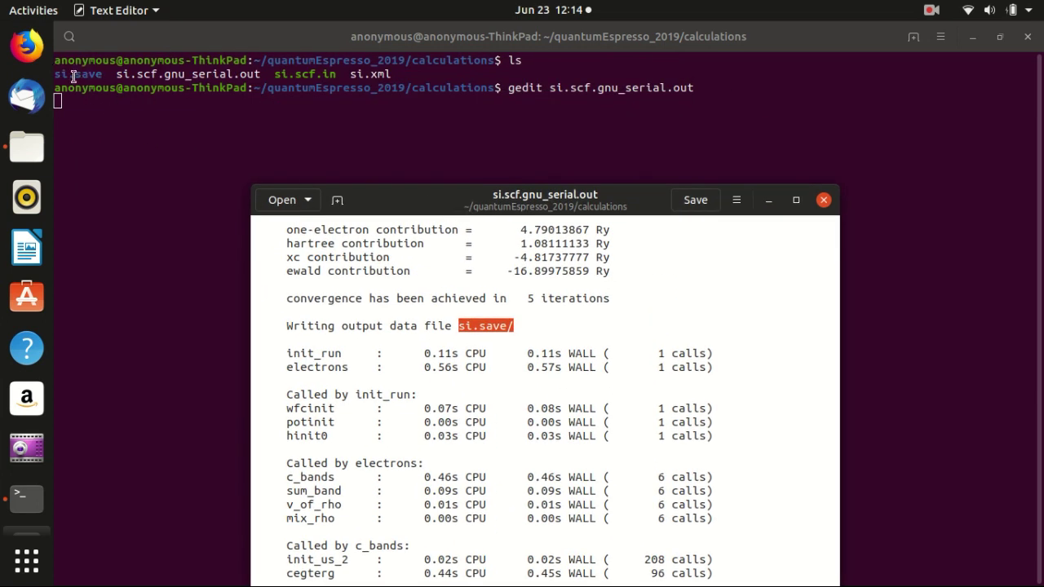
left_click_drag(54, 73, 104, 74)
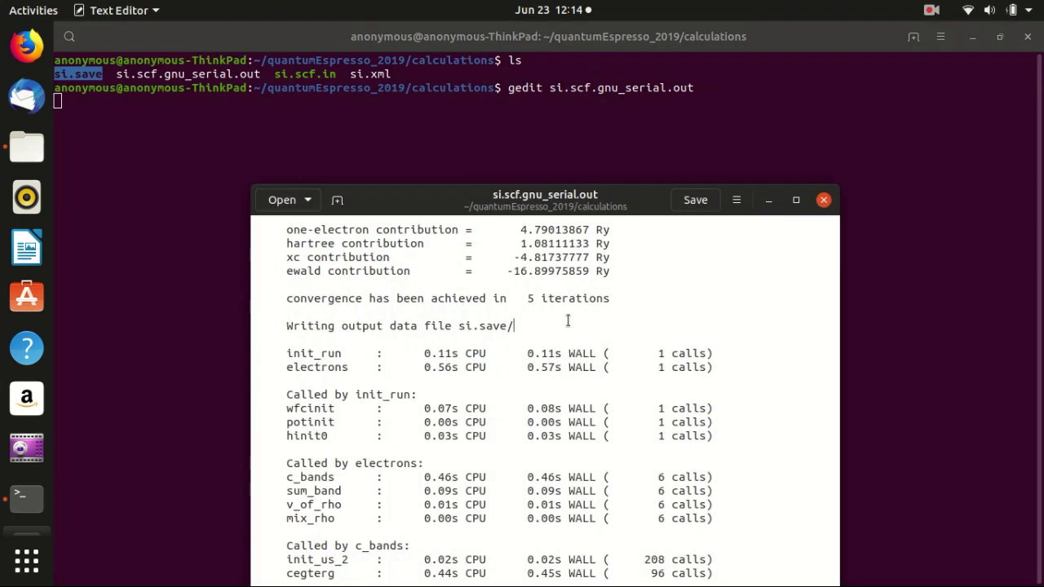
left_click_drag(519, 203, 481, 44)
scroll(487, 278, "down", 8)
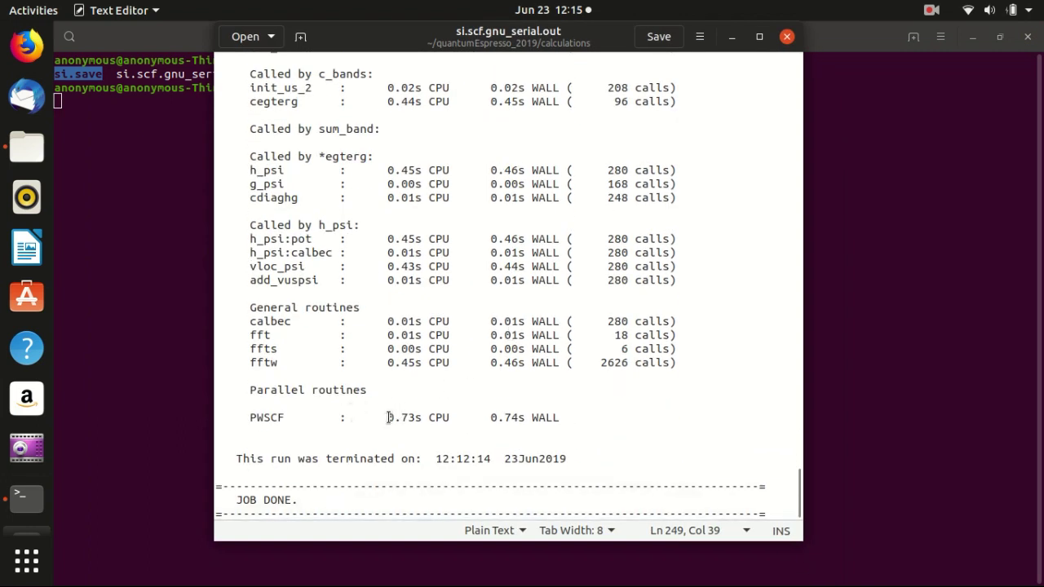
left_click_drag(389, 418, 415, 417)
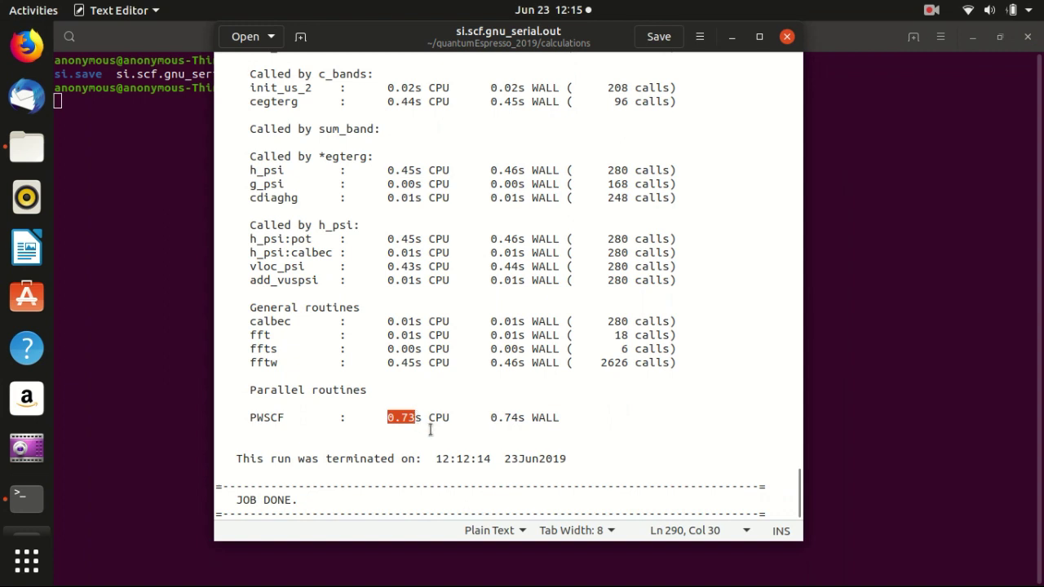
left_click(430, 430)
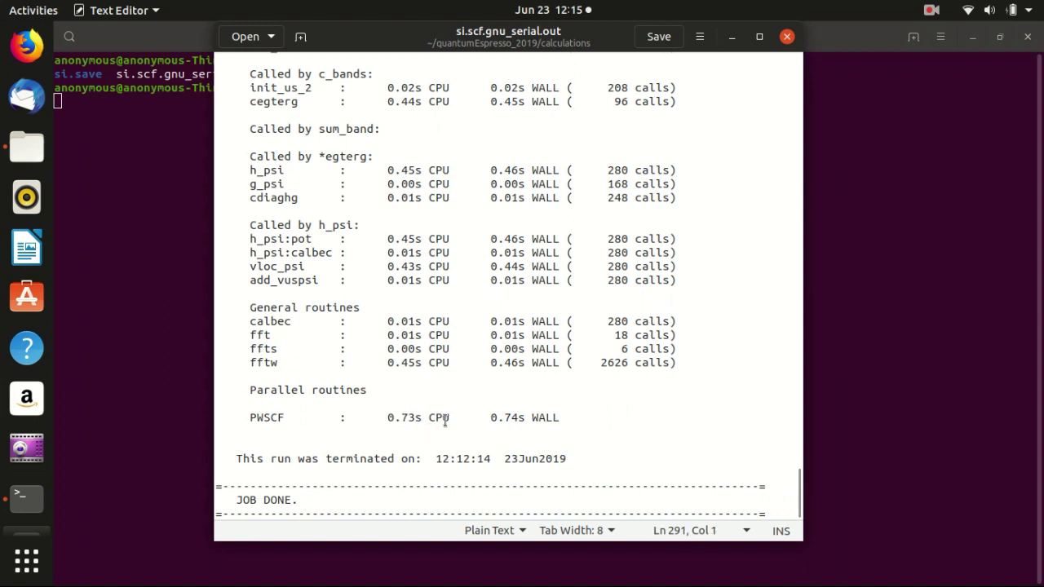
left_click(786, 38)
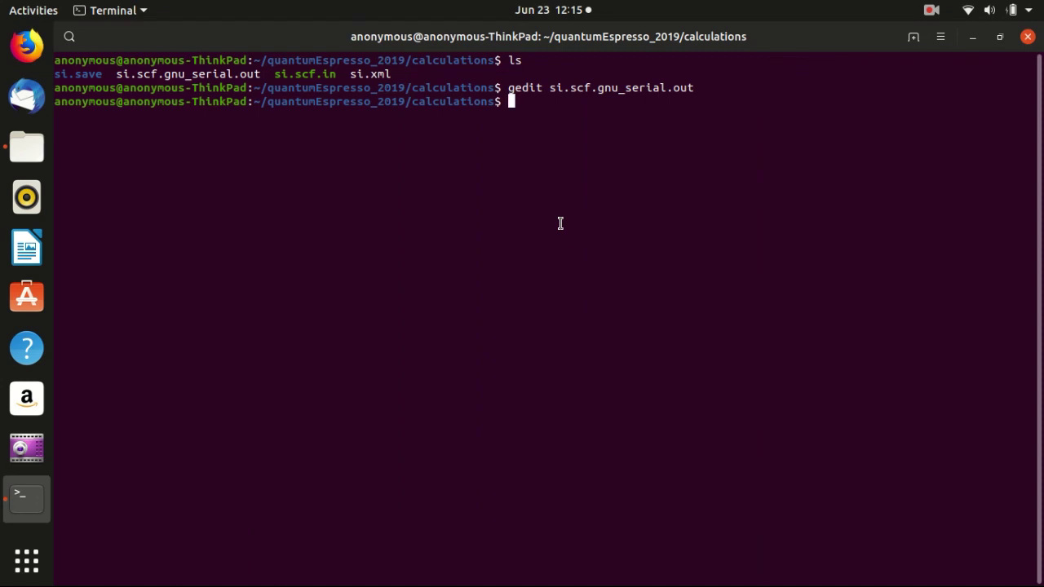
Recall the previous pw.x command and prepend mpirun -np 2.
key("Up")
key("Up")
key("Up")
key("Up")
key("Up")
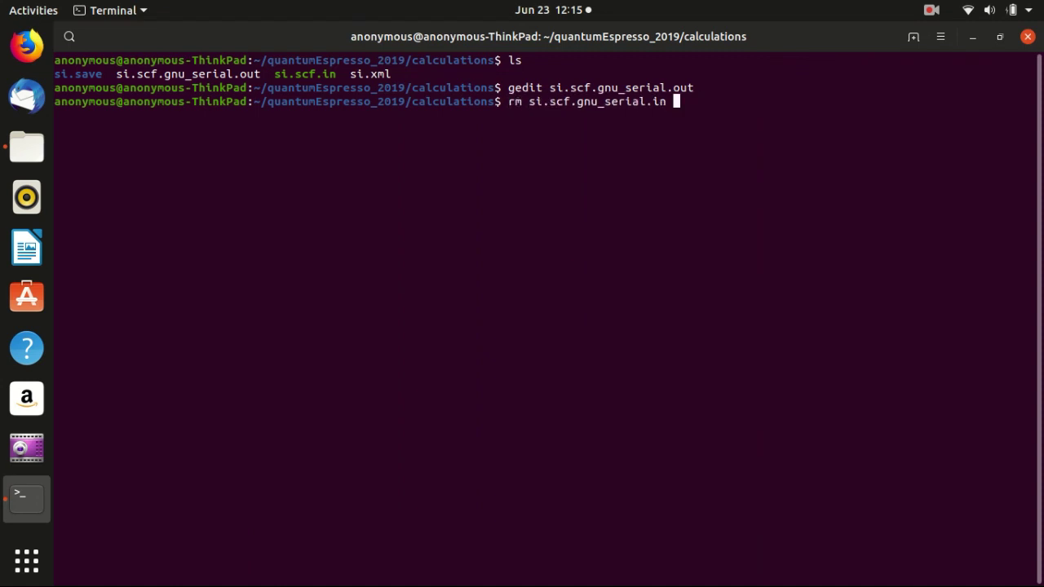
key("Left")
key("Left")
key("Left")
key("Left")
key("Left")
key("Left")
key("Left")
key("Left")
key("Left")
key("Left")
key("Left")
key("Left")
key("Left")
key("Left")
key("Left")
key("Left")
key("Left")
key("Left")
key("Left")
key("Left")
key("Left")
key("Left")
key("Left")
key("Left")
key("Left")
key("Left")
key("Left")
key("Left")
key("Left")
key("Left")
key("Left")
key("Left")
key("Left")
key("Left")
key("Left")
key("Left")
key("Left")
key("Left")
key("Left")
key("Left")
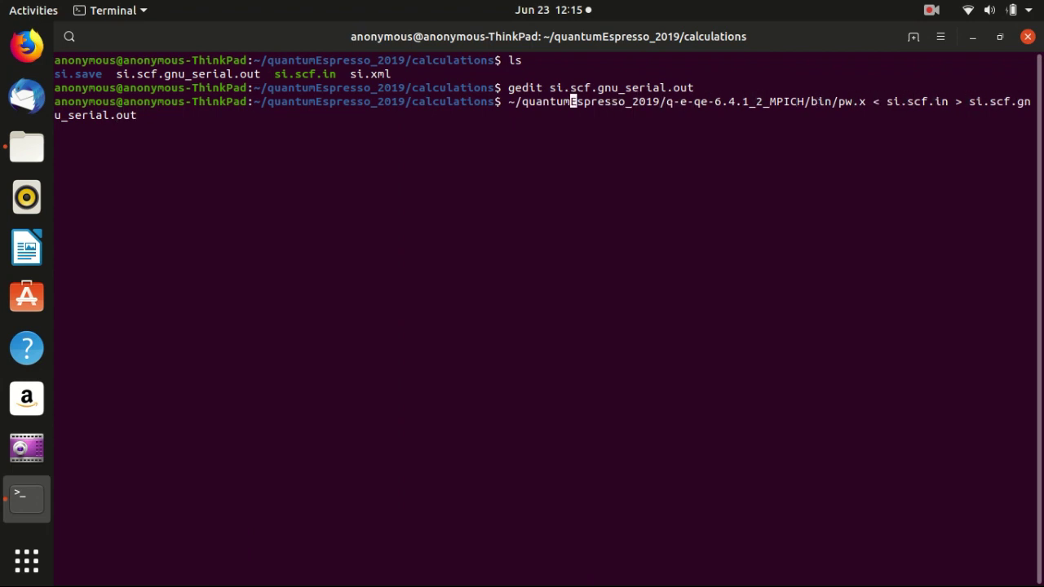
type("mpi")
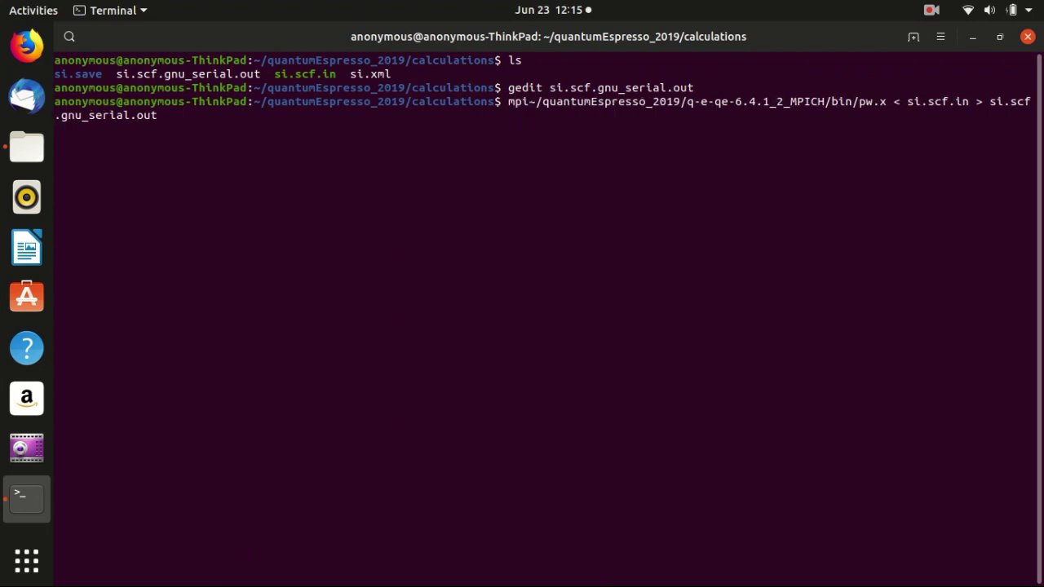
type("run -")
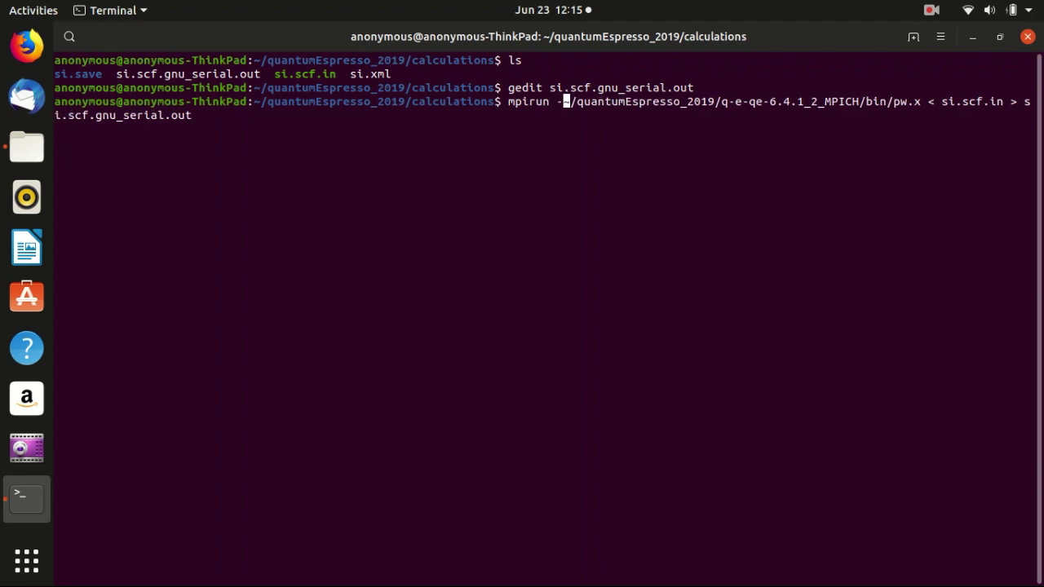
type("np 2")
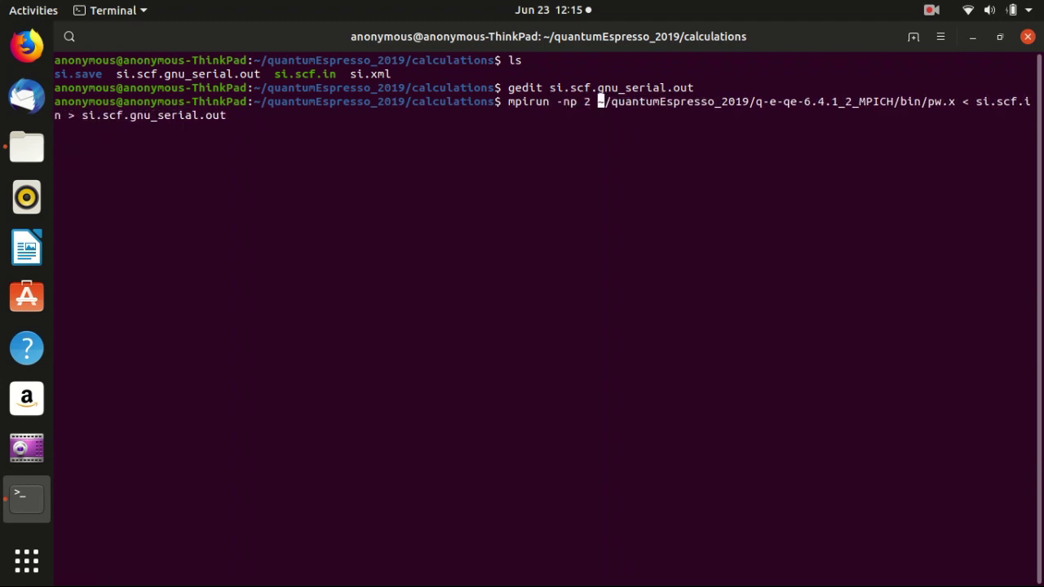
key("Left")
key("Left")
key("Left")
key("Left")
key("Left")
key("Left")
key("Left")
key("Right")
key("Right")
key("Right")
key("Right")
key("Right")
key("Right")
key("BackSpace")
type("4")
key("BackSpace")
type("2")
Rename the output to si.scf.gnu_parallel.out and run the 2-process calculation.
key("Right")
key("Right")
key("Right")
key("Right")
key("Right")
key("Right")
key("Right")
key("Right")
key("Right")
key("Right")
key("Right")
key("Right")
key("Right")
key("Right")
key("Right")
key("Right")
key("Right")
key("Right")
key("Right")
key("Right")
key("Right")
key("Right")
key("Right")
key("Right")
key("Right")
key("Right")
key("Right")
key("Right")
key("Right")
key("Right")
key("Right")
key("Right")
key("Right")
key("Right")
key("Right")
key("Right")
key("Right")
key("Right")
key("Right")
key("Right")
key("Right")
key("Right")
key("BackSpace")
key("BackSpace")
key("BackSpace")
key("BackSpace")
key("BackSpace")
key("BackSpace")
type("prt")
key("BackSpace")
key("BackSpace")
type("arallel")
key("Return")
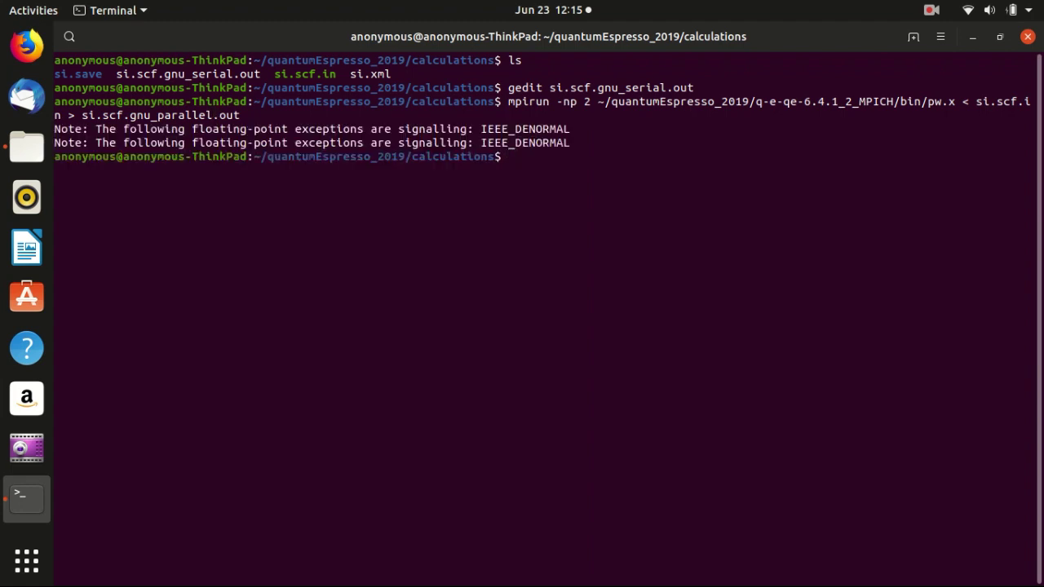
List the files and open si.scf.gnu_parallel.out in gedit.
type("ls")
key("Return")
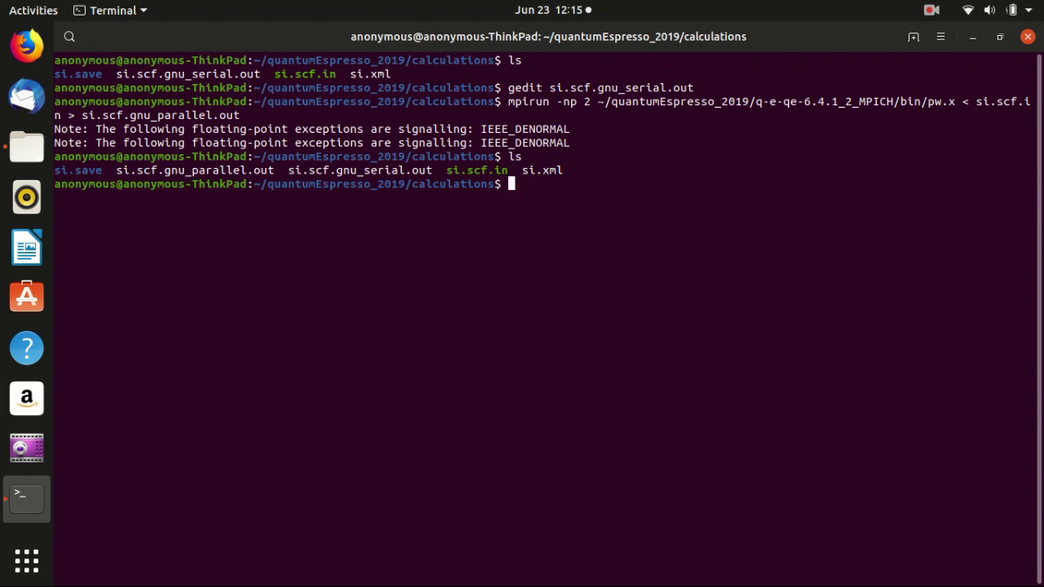
type("gedit si.scf.gnu_p")
key("Tab")
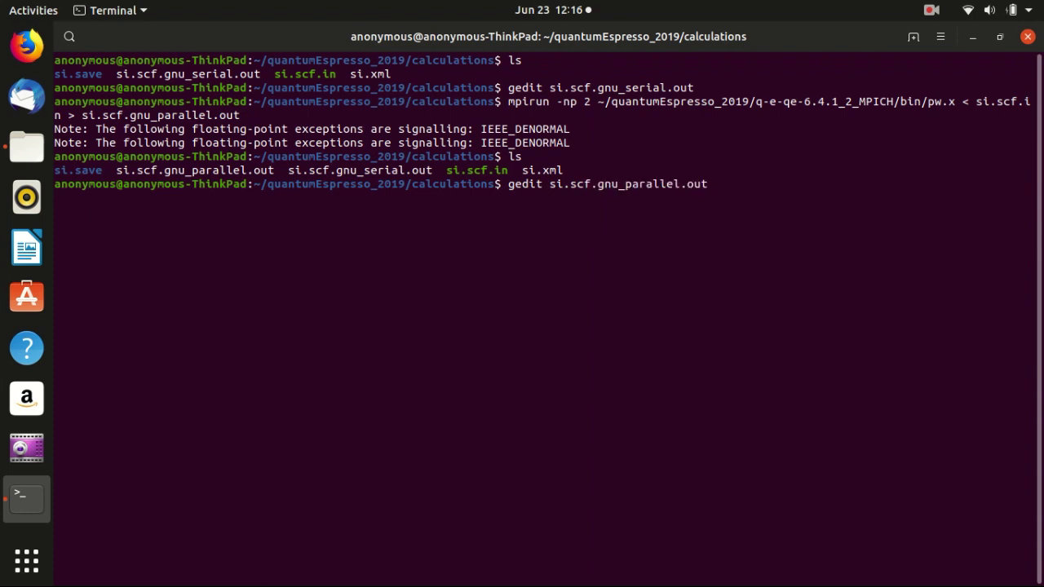
key("Return")
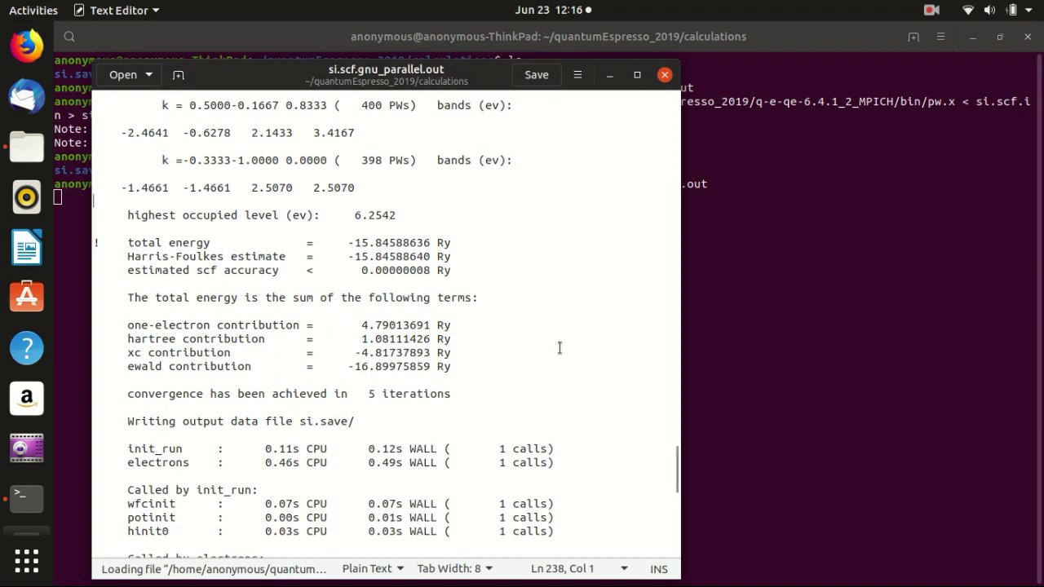
Confirm the 'running on 2 processors' line and −15.84588636 Ry total energy, then close gedit.
left_click_drag(676, 468, 667, 115)
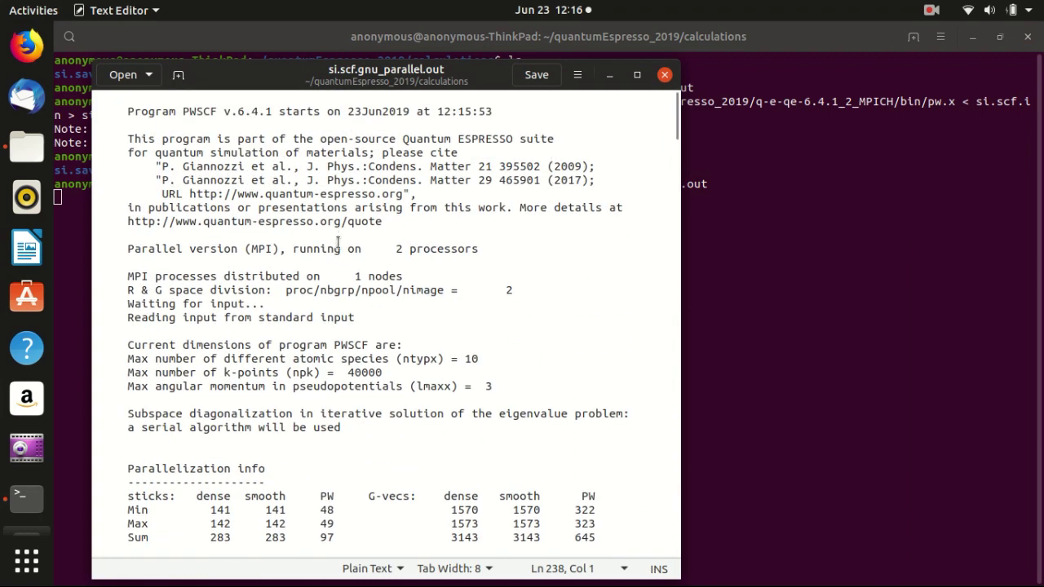
left_click(402, 248)
left_click(397, 249)
scroll(417, 258, "down", 4)
scroll(417, 258, "down", 8)
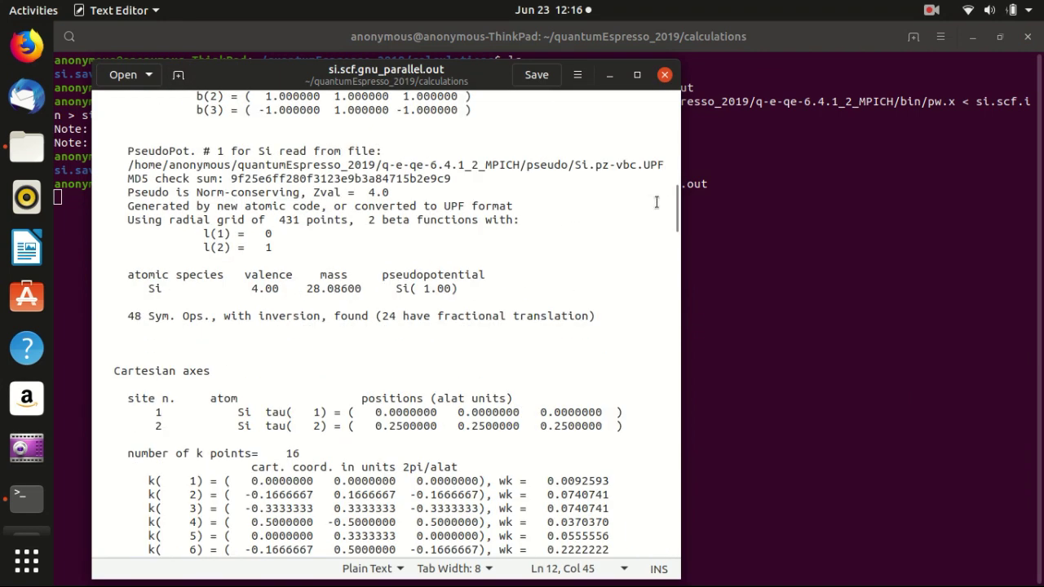
left_click_drag(680, 206, 671, 456)
left_click_drag(450, 359, 85, 359)
left_click(349, 387)
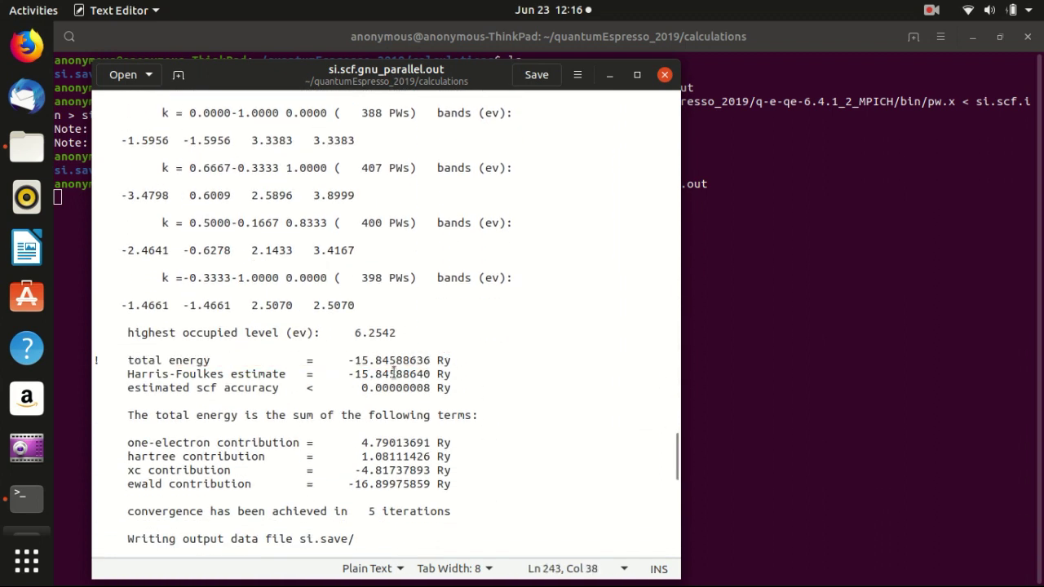
left_click(665, 76)
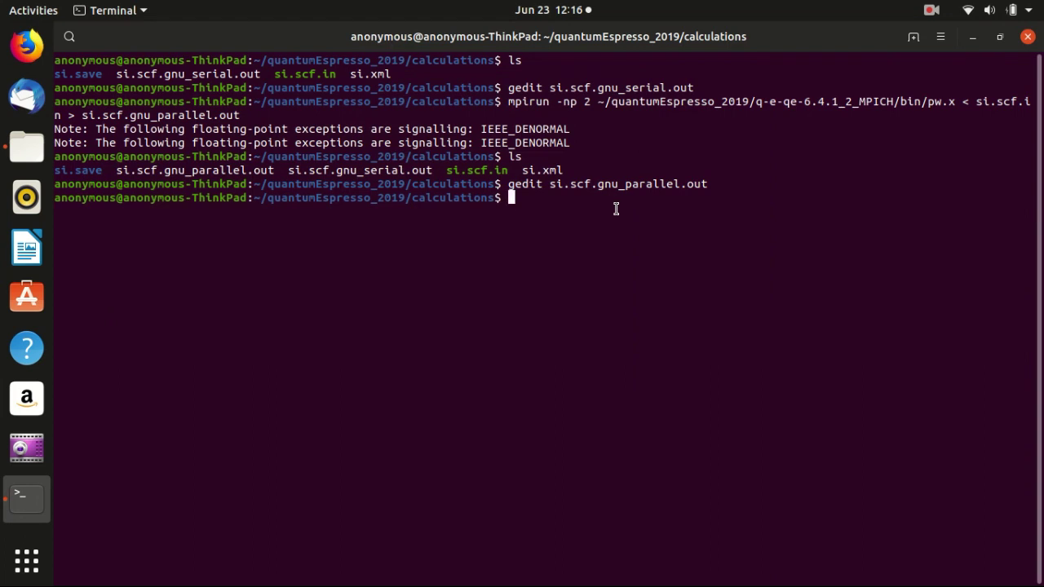
Clear the screen and enter the Intel build path ~/quantumEspresso_2019/q-e-qe-6.4.1_3_Intel/.
type("clear")
key("Return")
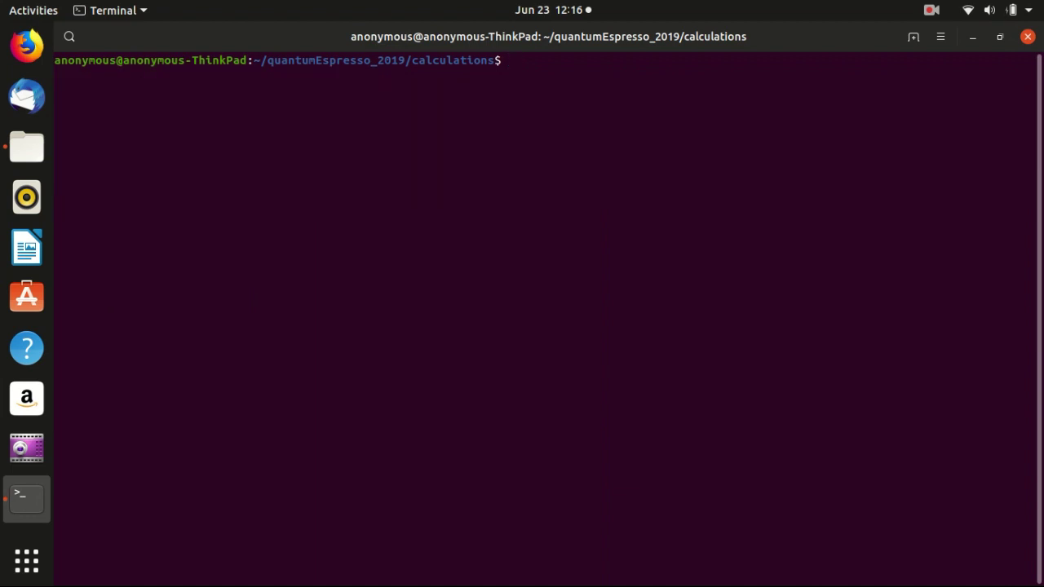
type("~/qua")
key("Tab")
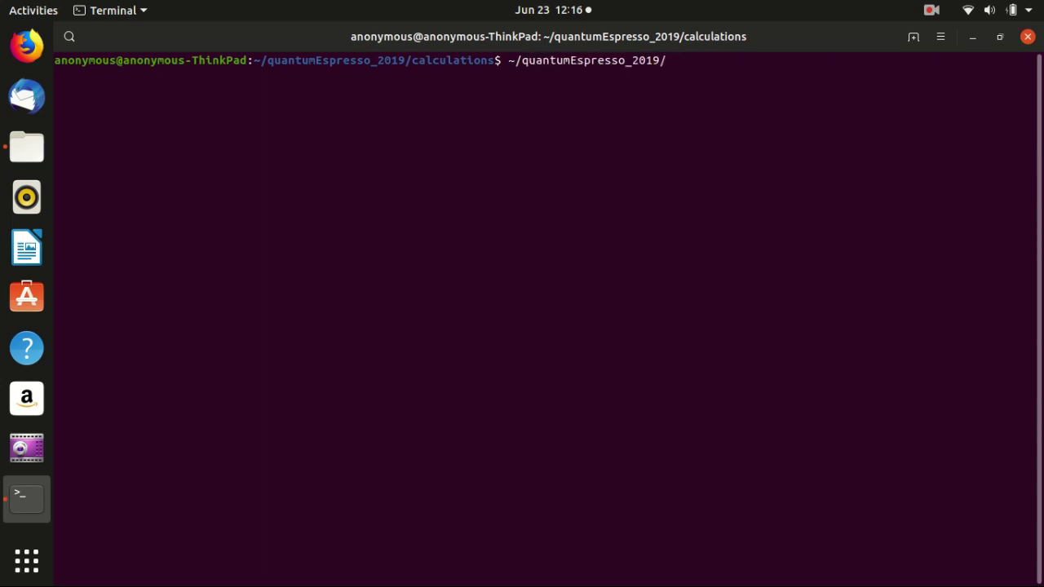
type("q")
key("Tab")
type("2")
key("Tab")
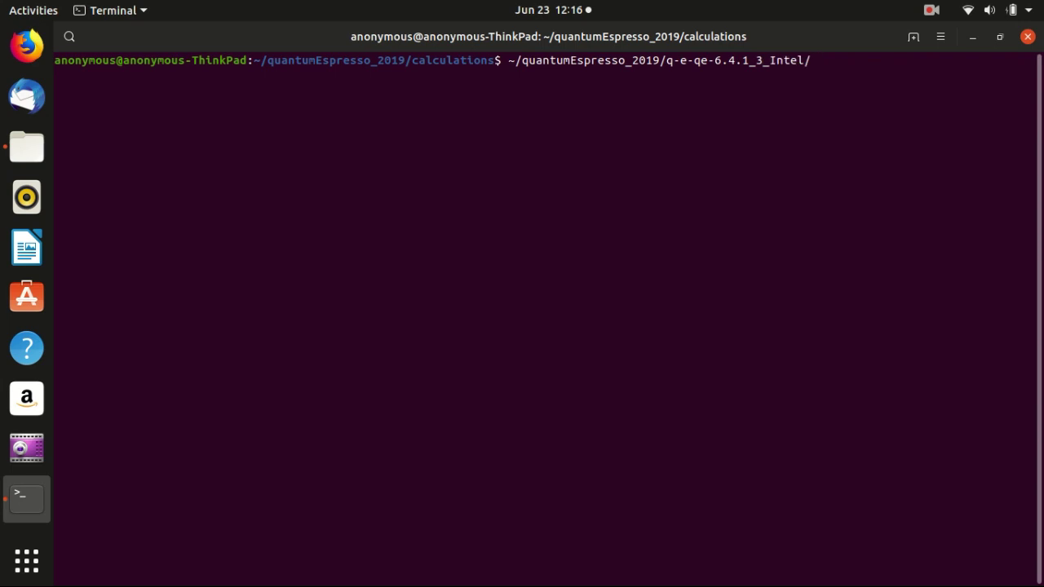
Complete it as bin/pw.x < si.scf.in > si.scf.intel_serial.out and run it.
type("bin/pw.x < si.scf.")
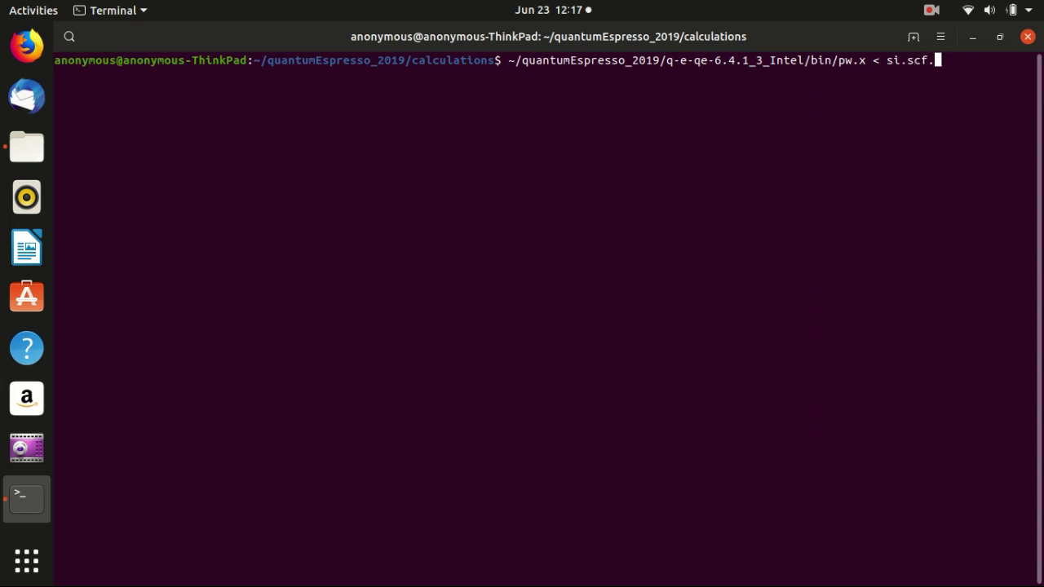
type("in > si.scf.intekl")
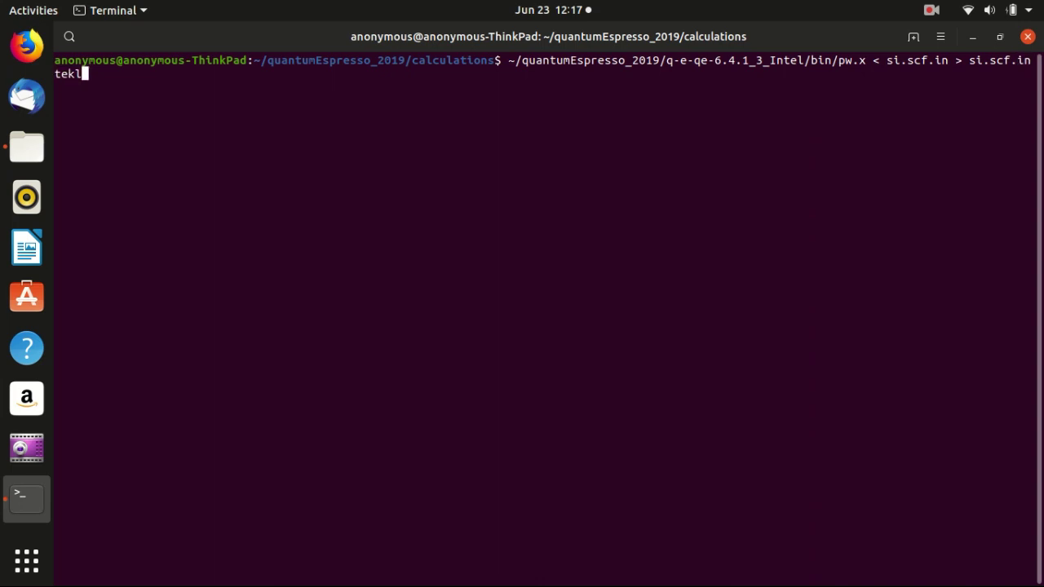
key("BackSpace")
key("BackSpace")
type("l_serial")
key("BackSpace")
key("BackSpace")
type("al.out")
key("Left")
key("Left")
key("Left")
key("Left")
key("Left")
key("Left")
key("Left")
key("Left")
key("Left")
key("Left")
key("Left")
key("Left")
key("Left")
key("Left")
key("Left")
key("Left")
key("Left")
key("Left")
key("Left")
key("Left")
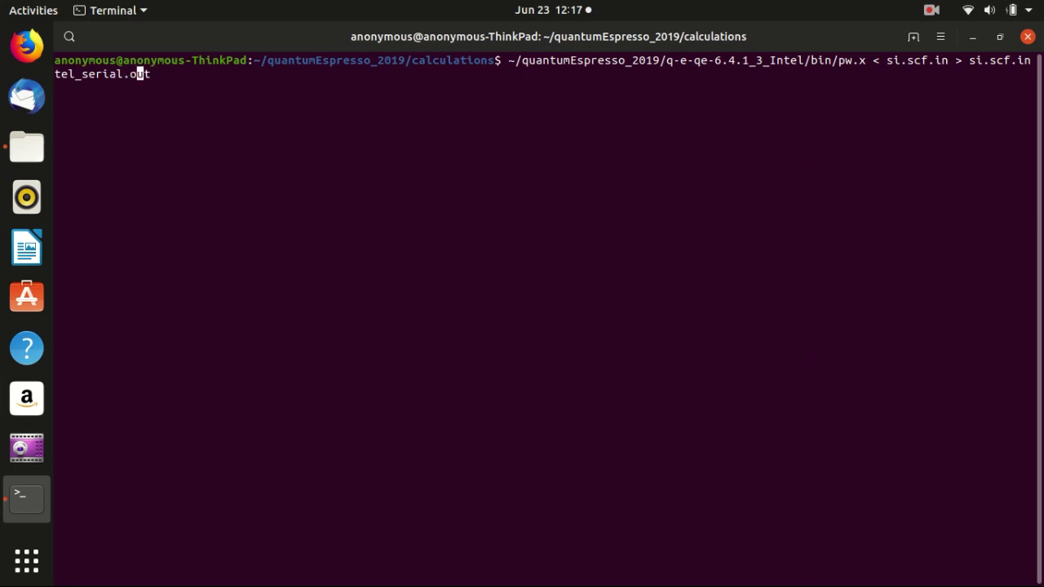
key("Left")
key("Left")
key("Left")
key("Left")
key("Left")
key("Left")
key("Left")
key("Left")
key("Left")
key("Left")
key("Left")
key("Left")
key("Left")
key("Left")
key("Left")
key("Left")
key("Return")
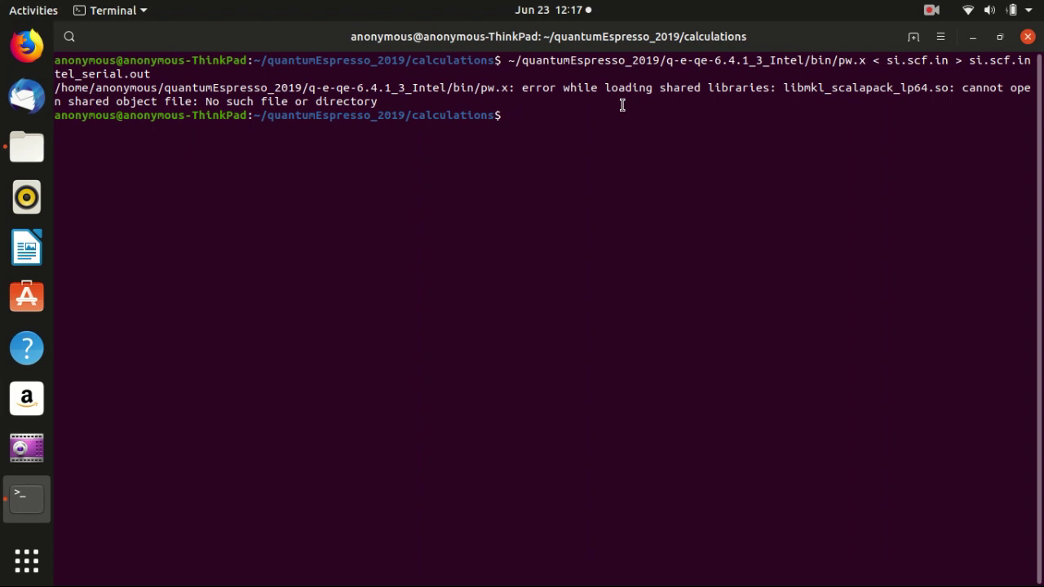
Begin a source command and highlight the missing libmkl_scalapack_lp64.so in the error.
type("source")
double_click(832, 86)
left_click(754, 133)
Source ~/intel/parallel_studio_xe_2019.4.070/bin/psxevars.sh, then rerun the recalled Intel serial pw.x command.
type("~/int")
key("Tab")
type("pa")
key("Tab")
type(".")
key("Tab")
type("b")
key("Tab")
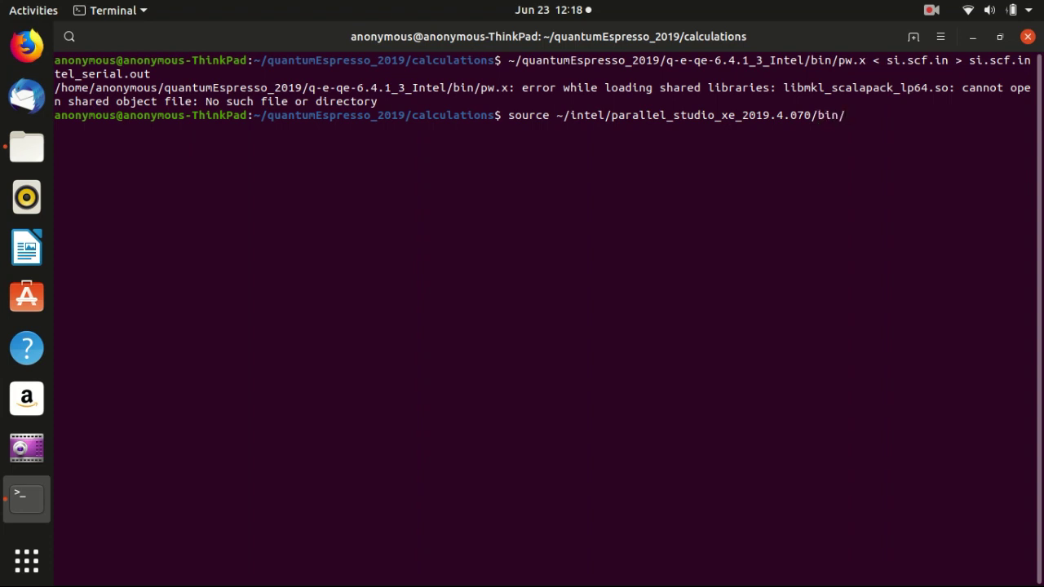
type("ps")
key("Tab")
type("sh")
key("Return")
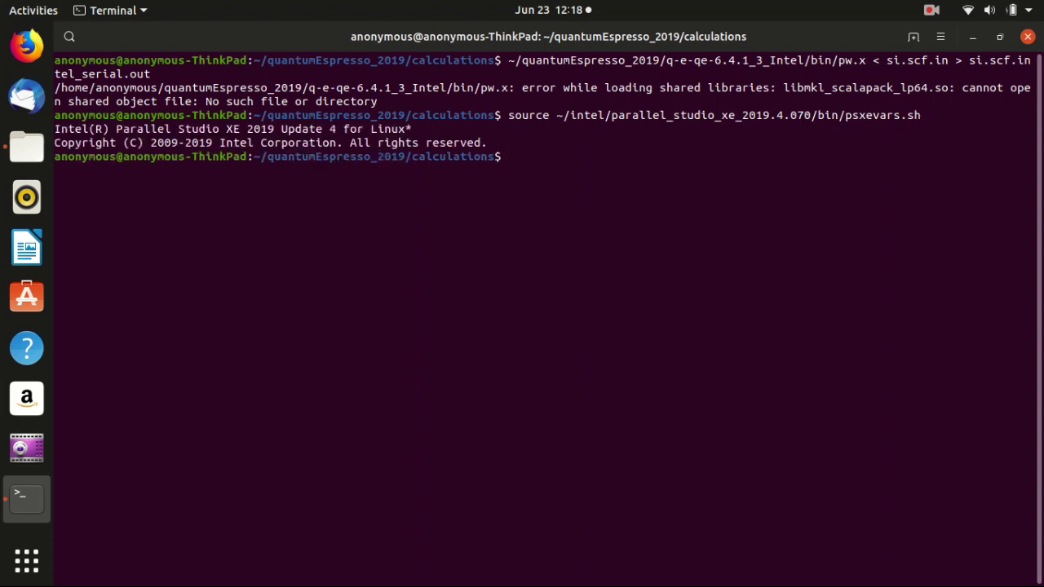
key("Up")
key("Up")
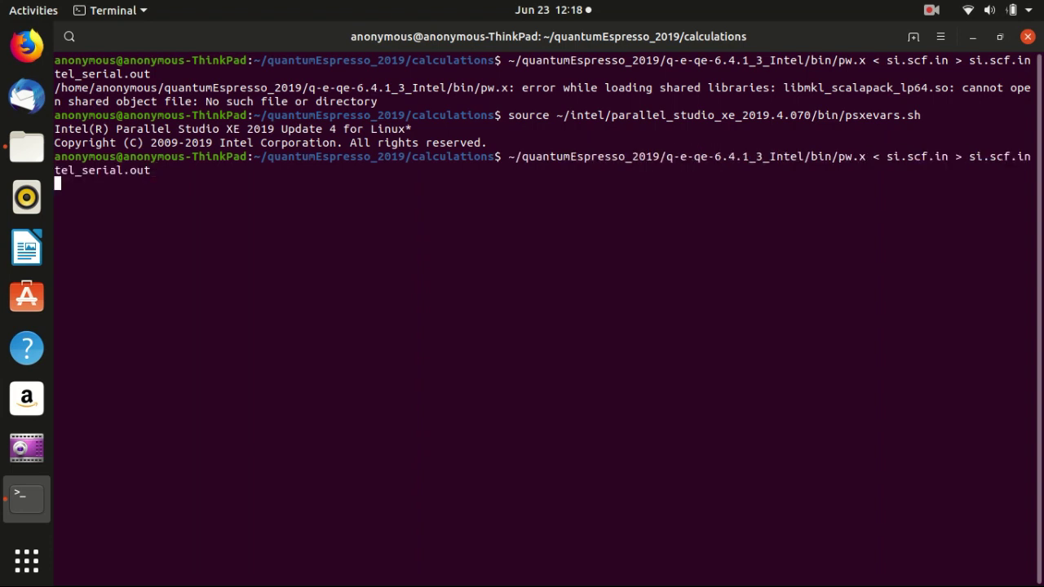
key("Return")
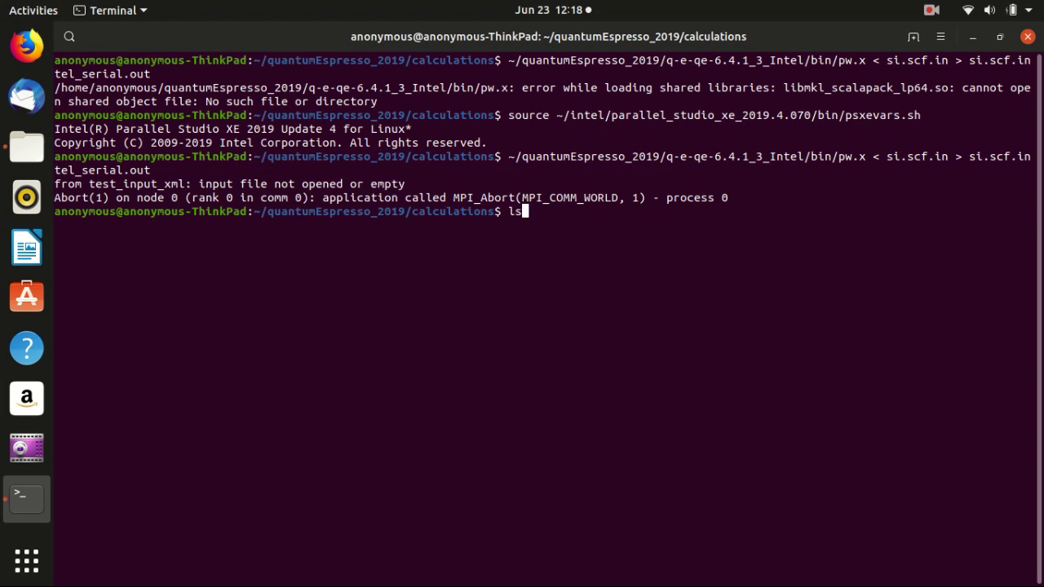
List the calculation folder, then view the new CRASH file in gedit and close it.
key("Return")
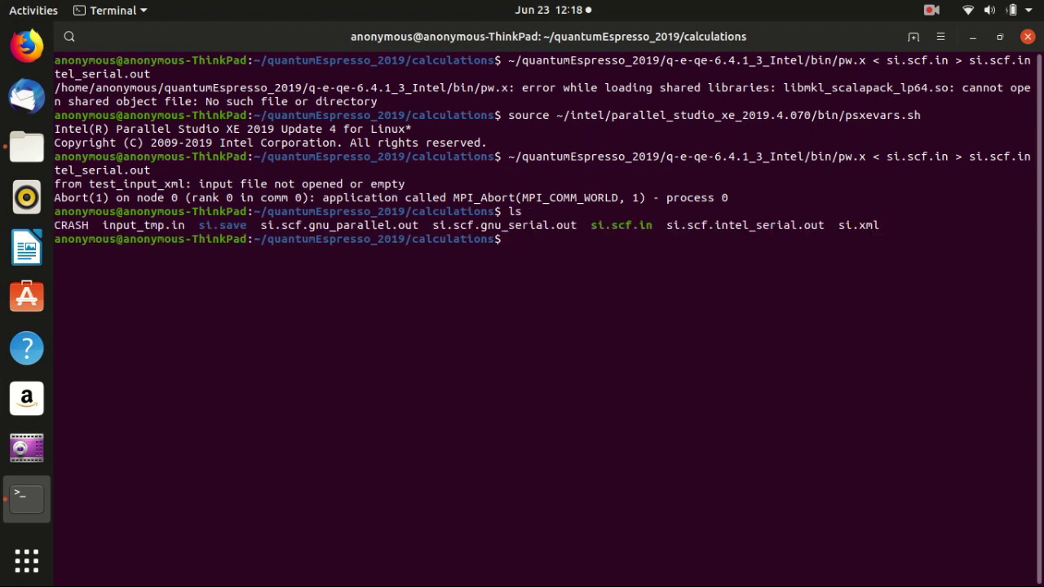
double_click(81, 225)
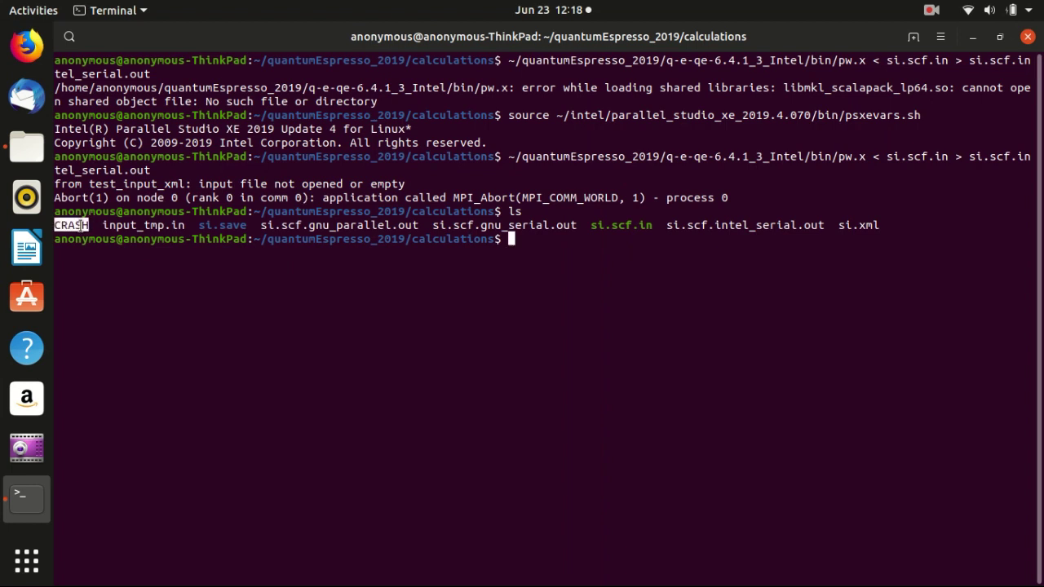
left_click(446, 171)
type("gedit CR")
key("Tab")
key("Return")
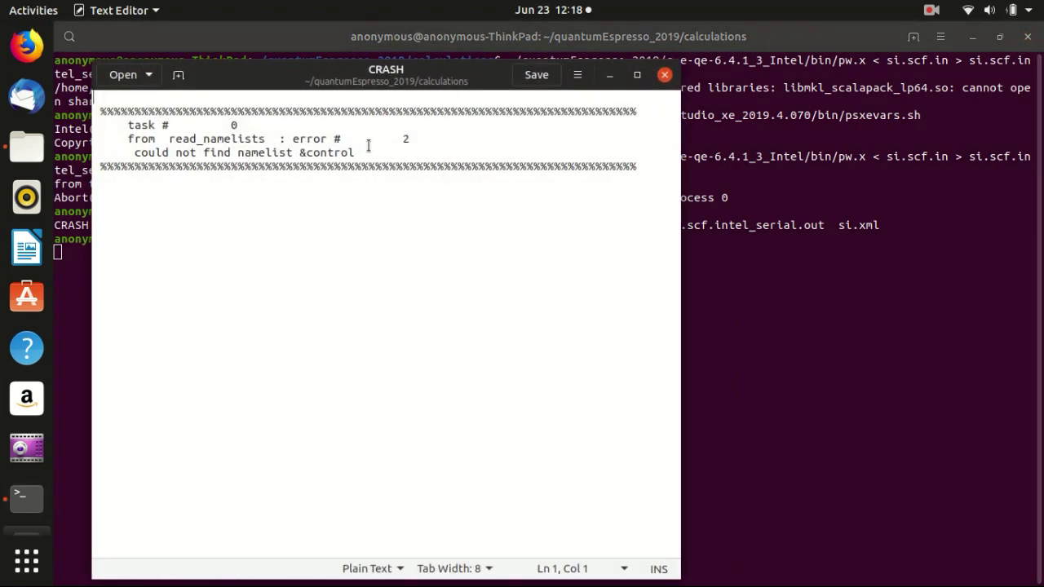
left_click(664, 75)
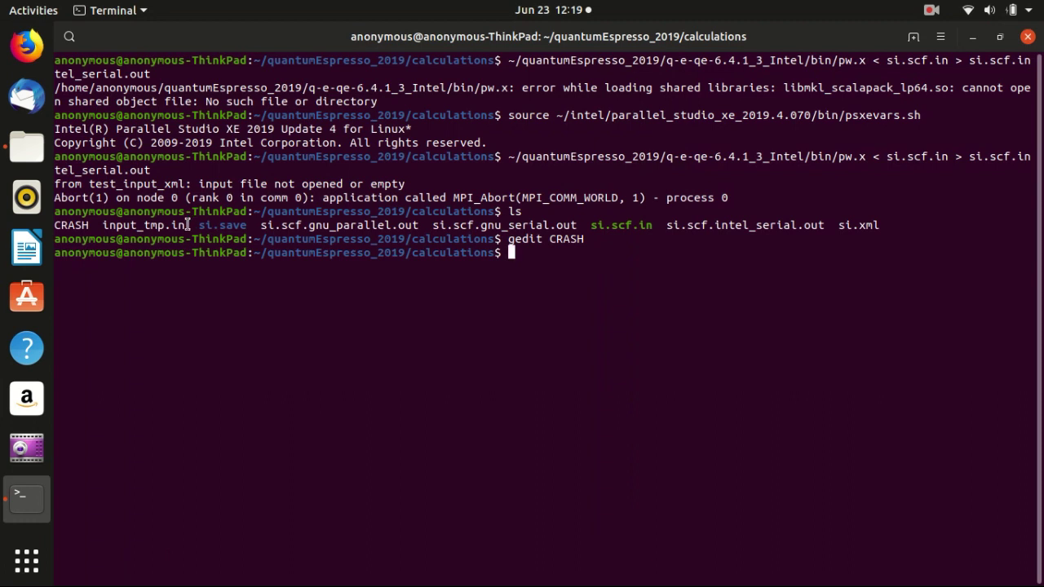
Highlight input_tmp.in and the 'input file not opened' error in the terminal output.
left_click_drag(186, 225, 108, 228)
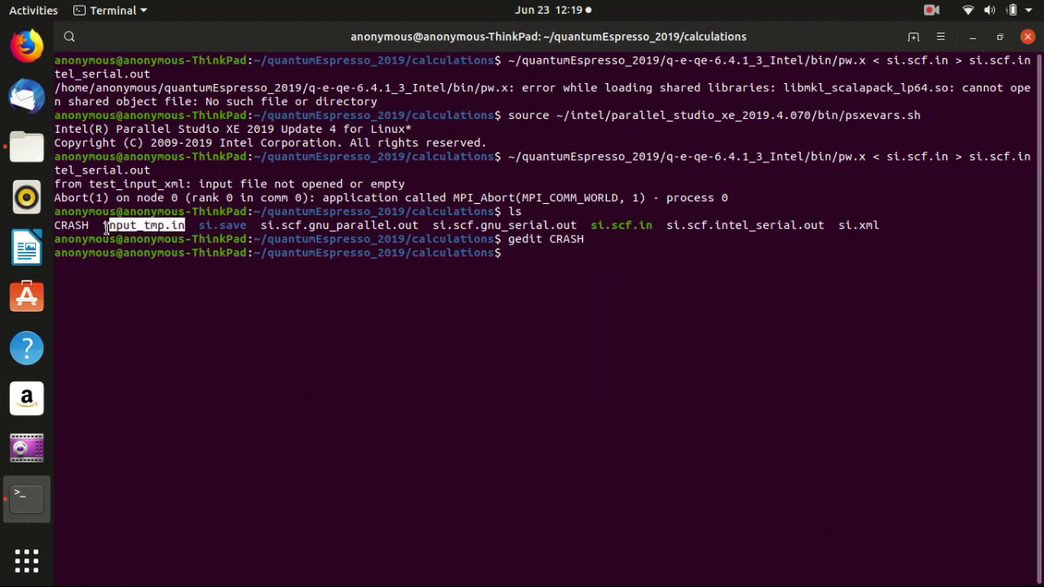
left_click(163, 237)
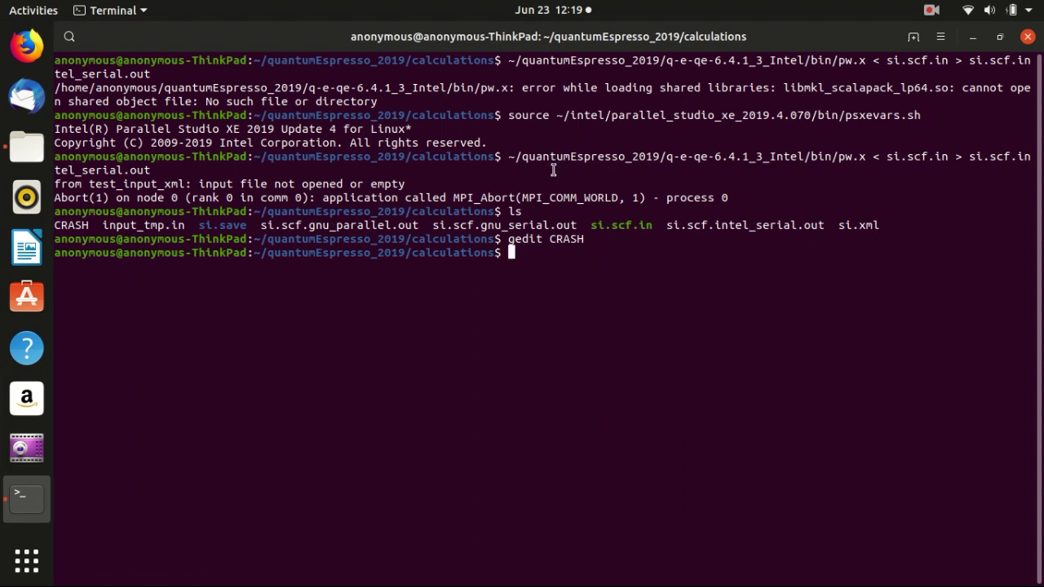
left_click_drag(200, 184, 421, 179)
left_click(420, 179)
Rerun the Intel serial pw.x with '-inp si.scf.in' instead of '<' redirection.
key("Up")
key("Up")
key("Up")
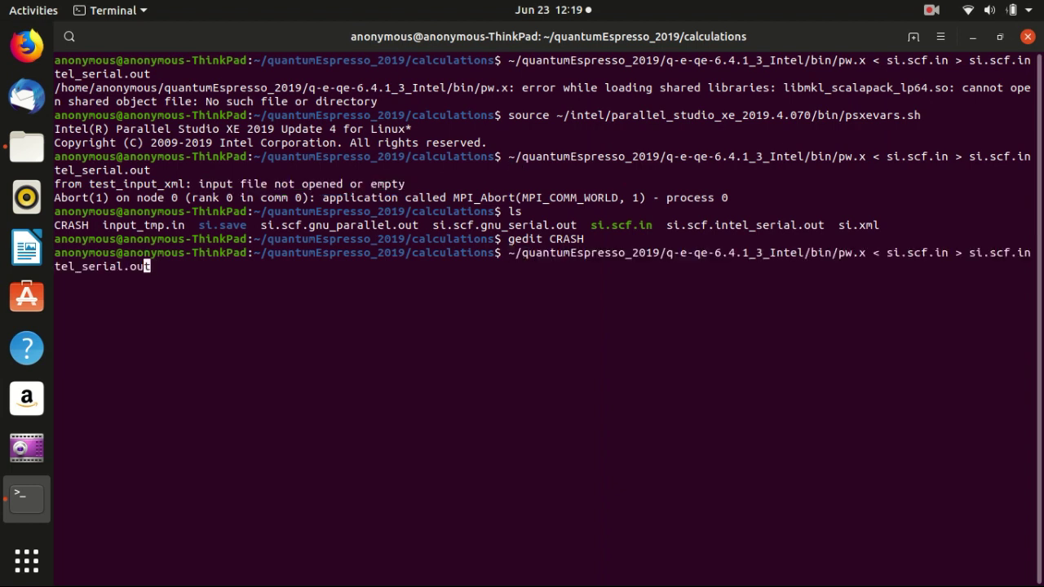
key("Left")
key("Left")
key("Left")
key("Left")
key("Left")
key("Left")
key("Left")
key("Left")
key("Left")
key("Left")
key("Left")
key("Left")
key("Left")
key("Left")
key("Left")
key("Left")
key("Left")
key("Left")
key("Left")
key("Left")
key("Left")
key("Left")
key("Right")
key("BackSpace")
type("-inp")
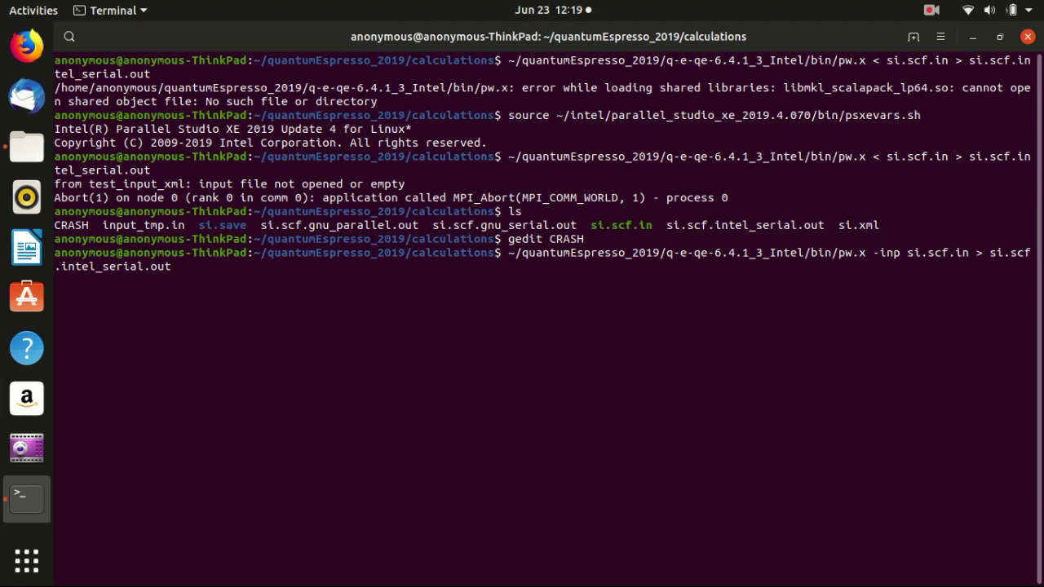
key("Return")
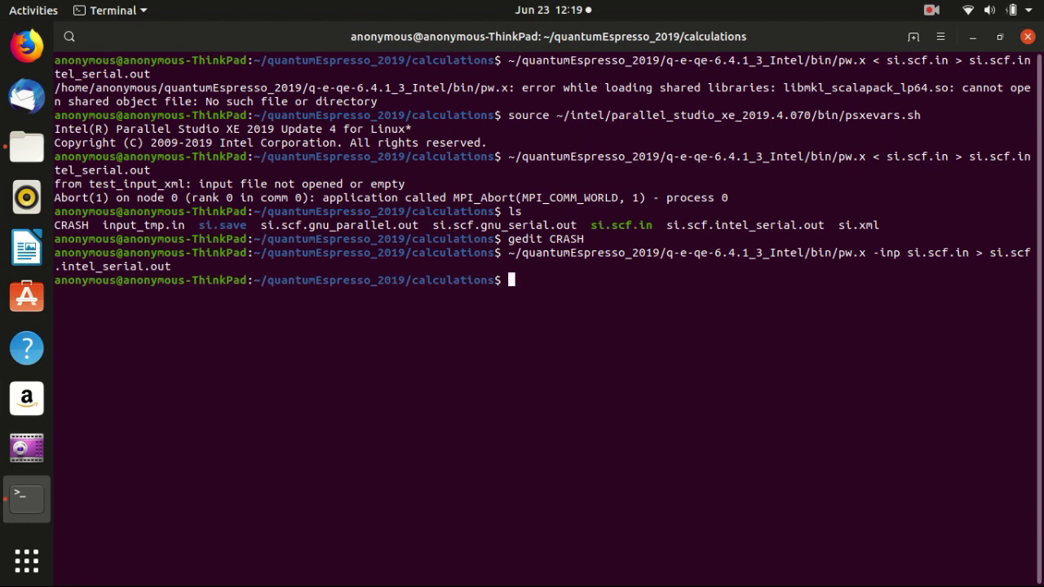
Rerun the Intel serial pw.x with the option changed to '-input'.
key("Up")
key("Left")
key("Left")
key("Left")
key("Left")
key("Left")
key("Left")
key("Left")
key("Left")
key("Left")
key("Left")
key("Left")
key("Left")
key("Left")
key("Left")
key("Left")
key("Left")
key("Left")
key("Left")
key("Left")
key("Left")
key("Left")
key("Left")
key("Left")
key("Left")
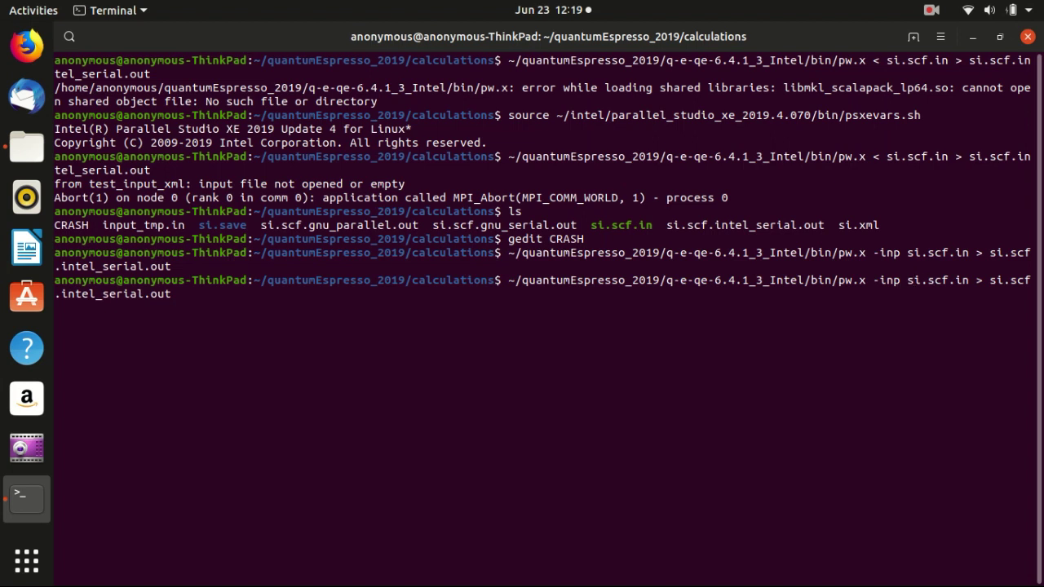
type("ut")
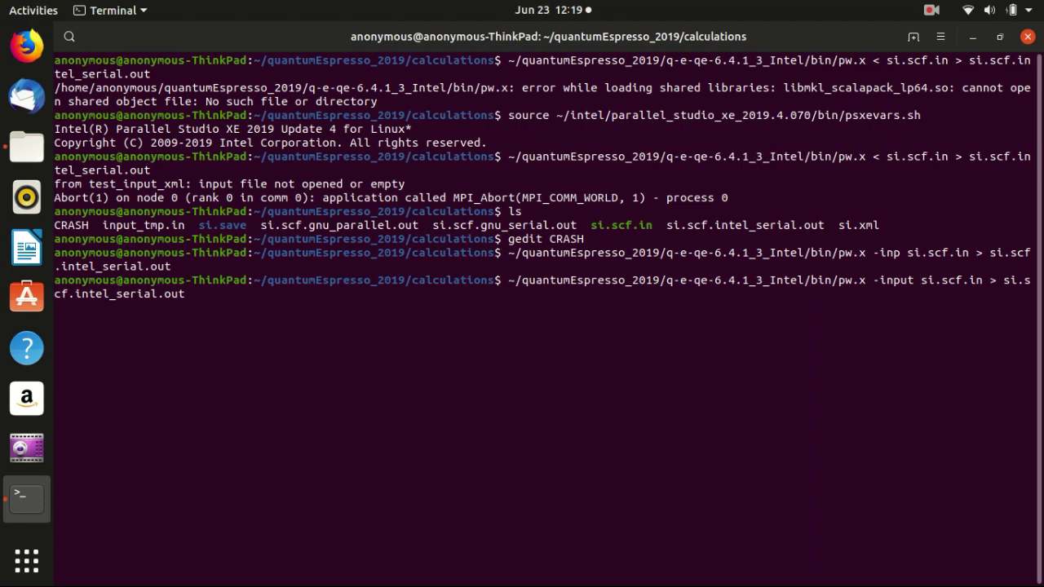
key("Return")
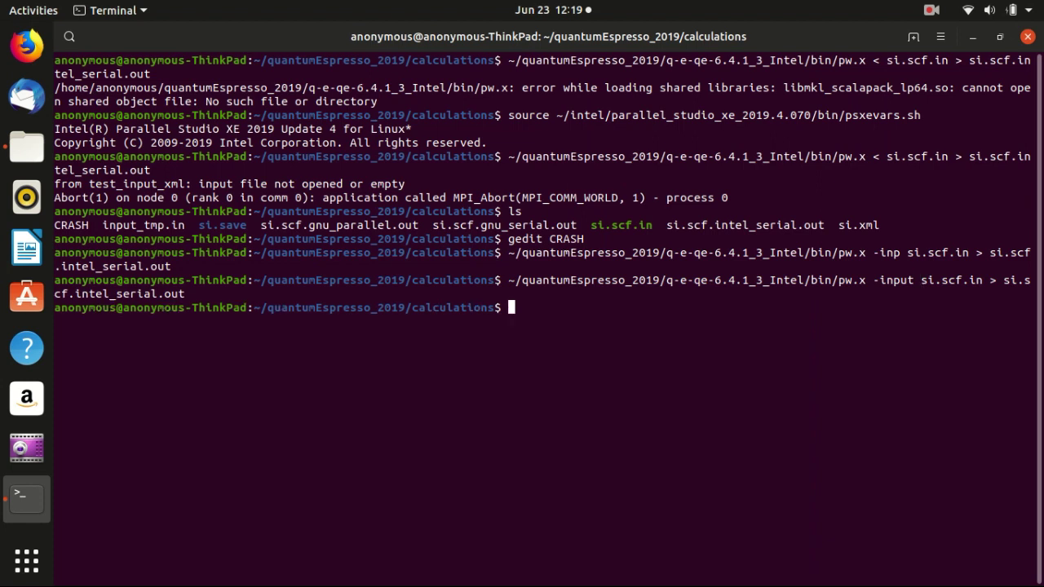
Type the gedit command for the si.scf.inte… output file.
type("gedit si.scf.in")
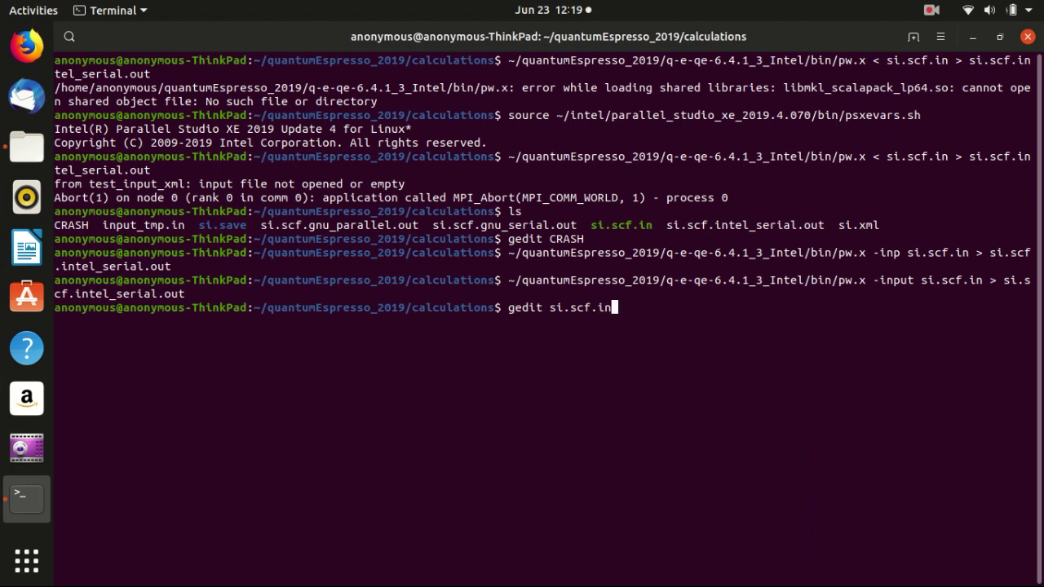
type("te")
Open si.scf.intel_serial.out in gedit, check 1 processor and the −15.84588636 Ry energy, then close it.
key("Tab")
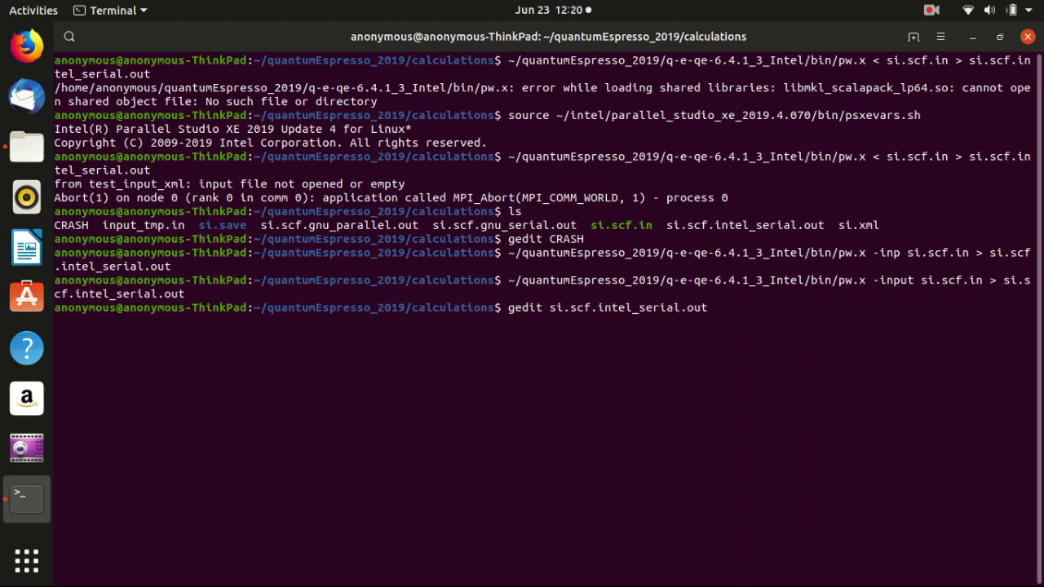
key("Return")
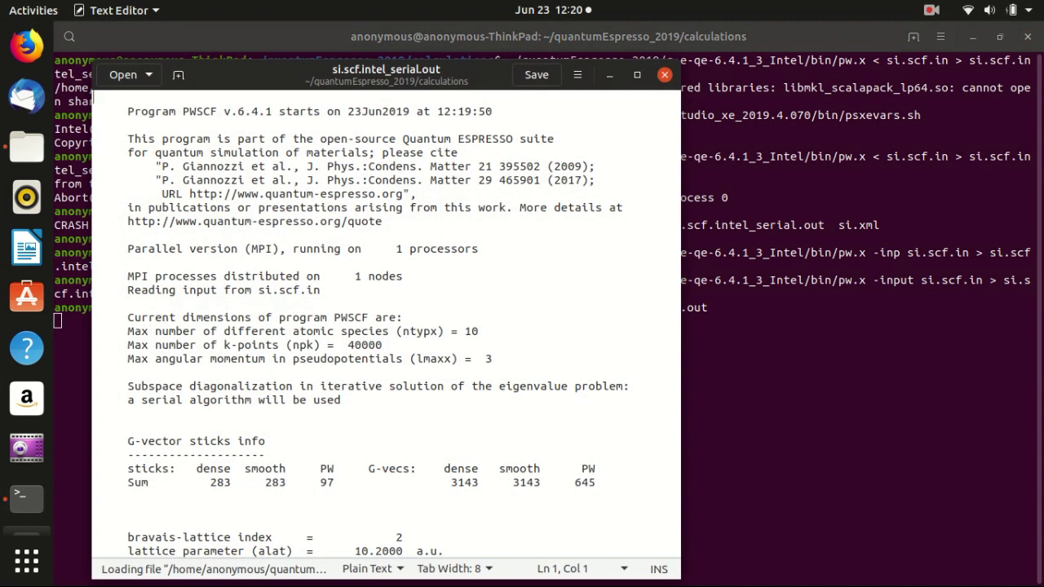
left_click_drag(404, 249, 397, 251)
left_click(457, 235)
left_click_drag(676, 131, 649, 477)
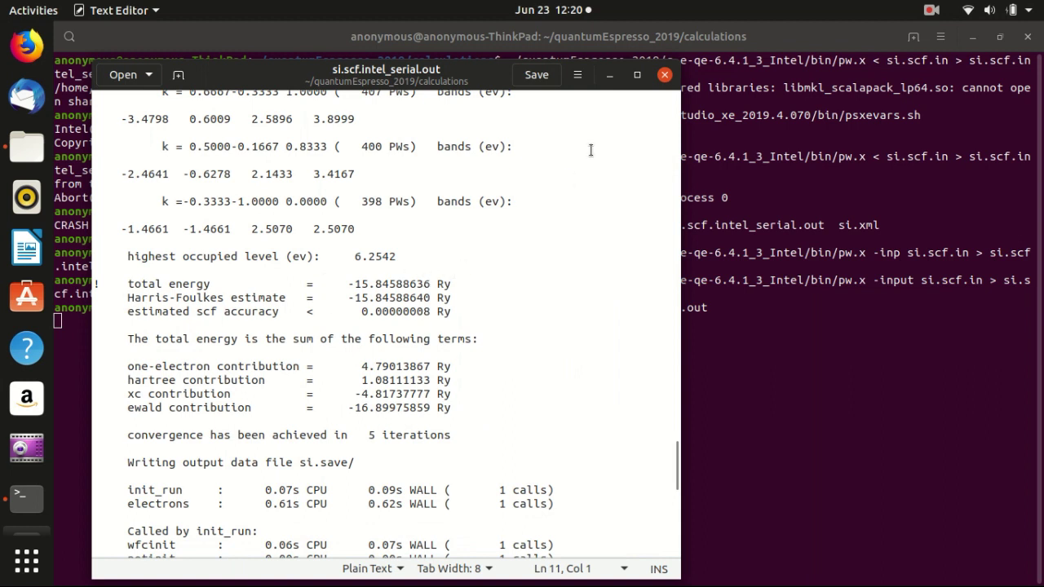
left_click(665, 76)
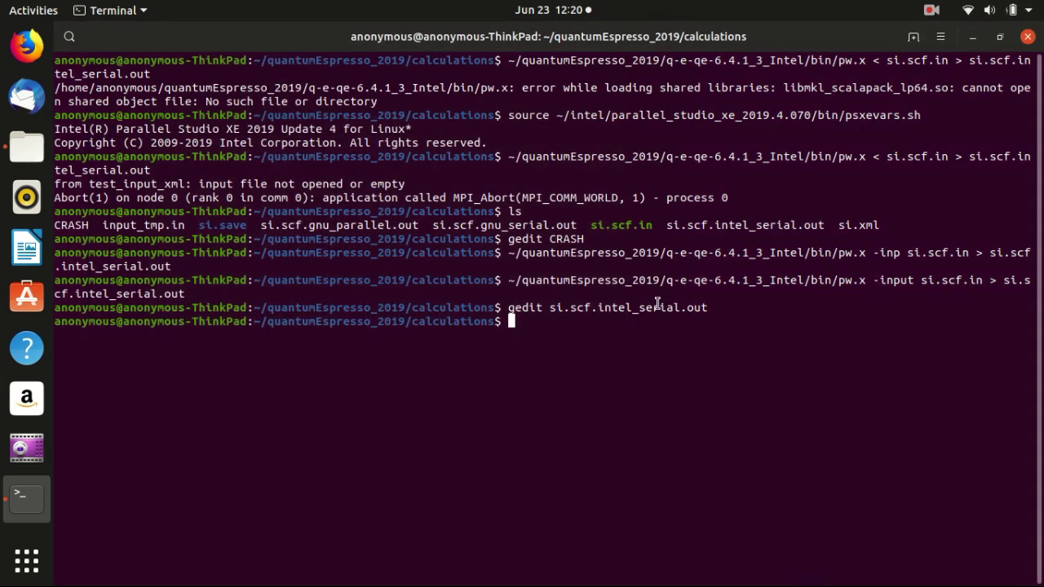
Run the Intel pw.x with 'mpirun -np 2', writing output to si.scf.intel_parallel.out.
key("Up")
key("Up")
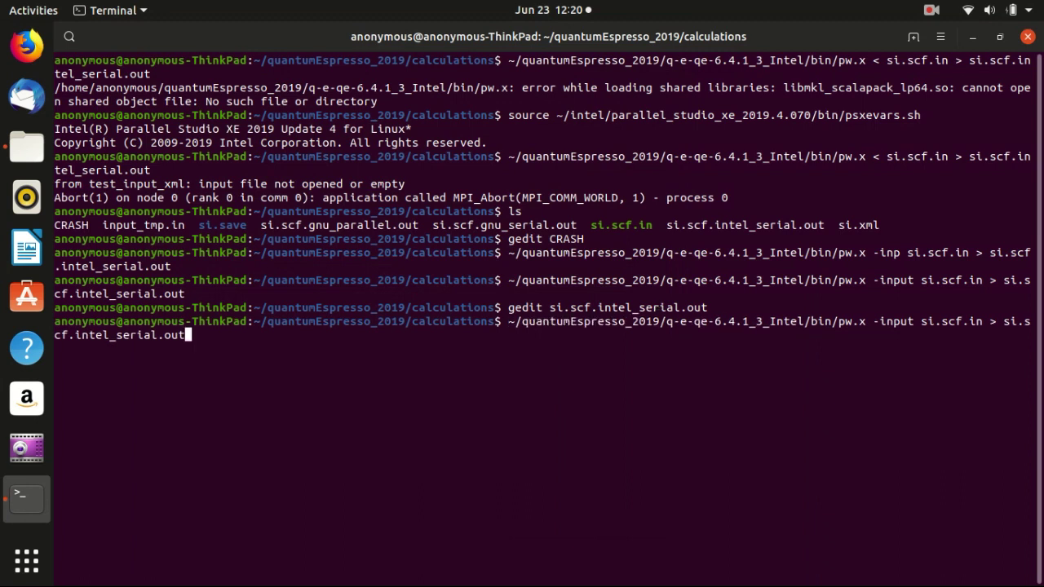
key("Left")
key("Left")
key("Left")
key("Left")
key("Left")
key("Left")
key("Left")
key("Left")
key("Left")
key("Left")
key("Left")
key("Left")
key("Left")
key("Left")
key("Left")
key("Left")
key("Left")
key("Left")
key("Left")
key("Left")
key("Left")
key("Left")
key("Left")
key("Left")
key("Left")
key("Left")
key("Left")
key("Left")
key("Left")
key("Left")
key("Left")
key("Left")
key("Left")
key("Left")
key("Left")
key("Left")
key("Left")
key("Left")
key("Left")
key("Left")
key("Left")
key("Left")
key("Left")
key("Left")
key("Left")
key("Left")
key("Left")
key("Left")
key("Left")
key("Left")
type("mpirun -")
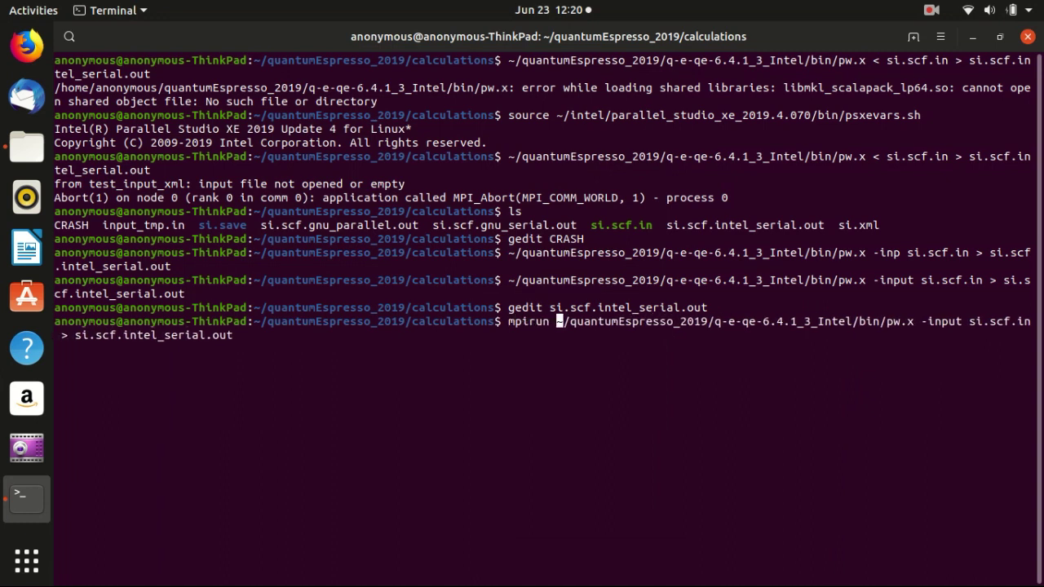
type("np ")
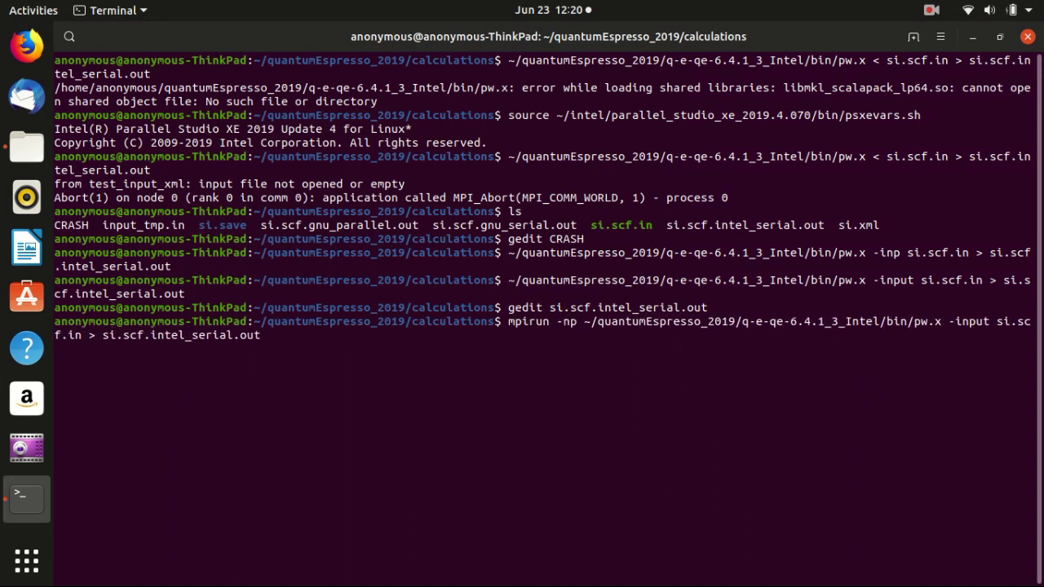
type("2")
key("Right")
key("Right")
key("Right")
key("Right")
key("Right")
key("Right")
key("Right")
key("Right")
key("Right")
key("Right")
key("Right")
key("Right")
key("Right")
key("Right")
key("Right")
key("Right")
key("Right")
key("Right")
key("Right")
key("Right")
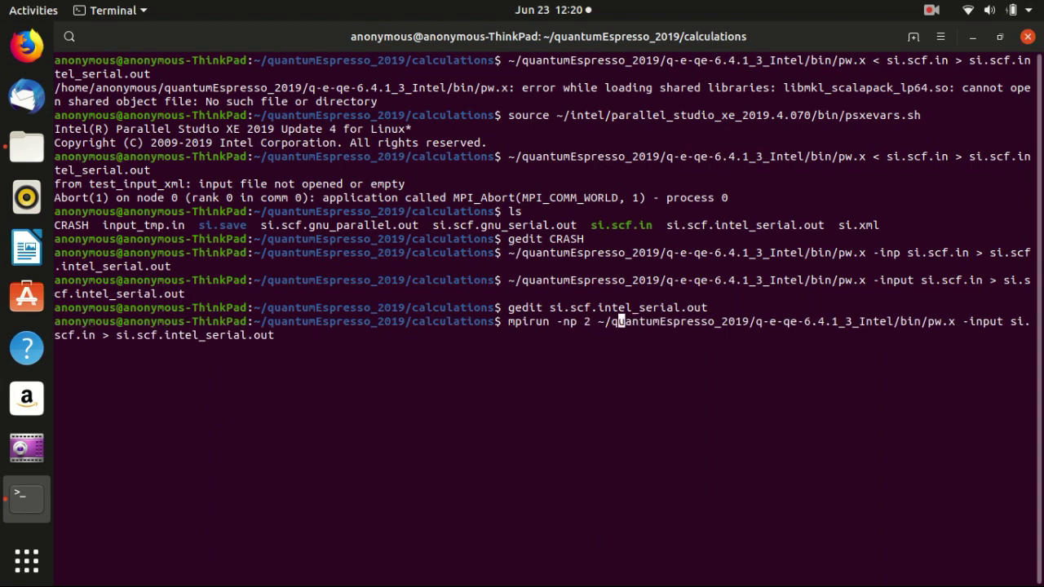
key("Right")
key("Right")
key("Right")
key("Right")
key("Right")
key("Right")
key("Right")
key("Right")
key("Right")
key("Right")
key("Right")
key("Right")
key("Right")
key("Right")
key("Right")
key("Right")
key("Right")
key("Right")
key("Right")
key("Right")
key("Right")
key("Right")
key("Right")
key("Right")
key("Right")
key("BackSpace")
key("BackSpace")
key("BackSpace")
key("BackSpace")
key("BackSpace")
key("BackSpace")
type("parallel")
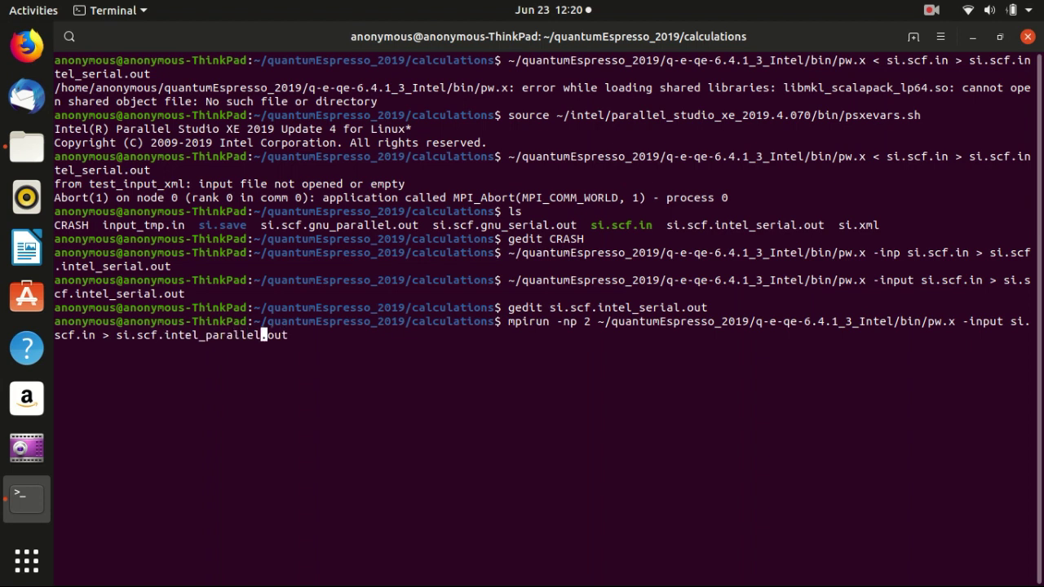
key("Return")
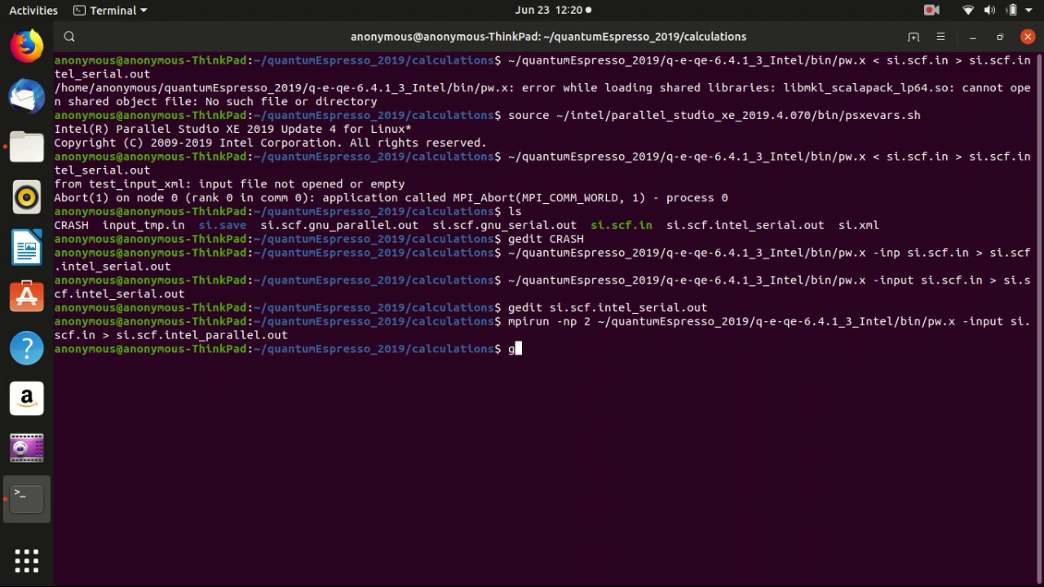
Type the gedit command for si.scf.intel_parallel.out.
type("gedit si.scf.in")
key("Tab")
key("Tab")
key("Tab")
type("tel_p")
key("Tab")
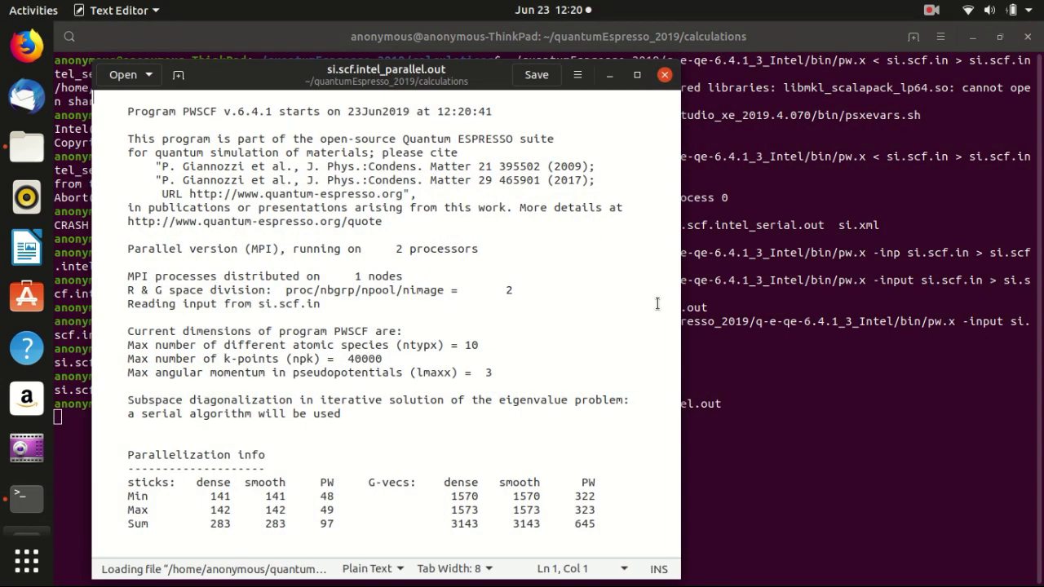
Check 2 processors and the −15.84588636 Ry total energy in si.scf.intel_parallel.out, then close gedit.
left_click(657, 304)
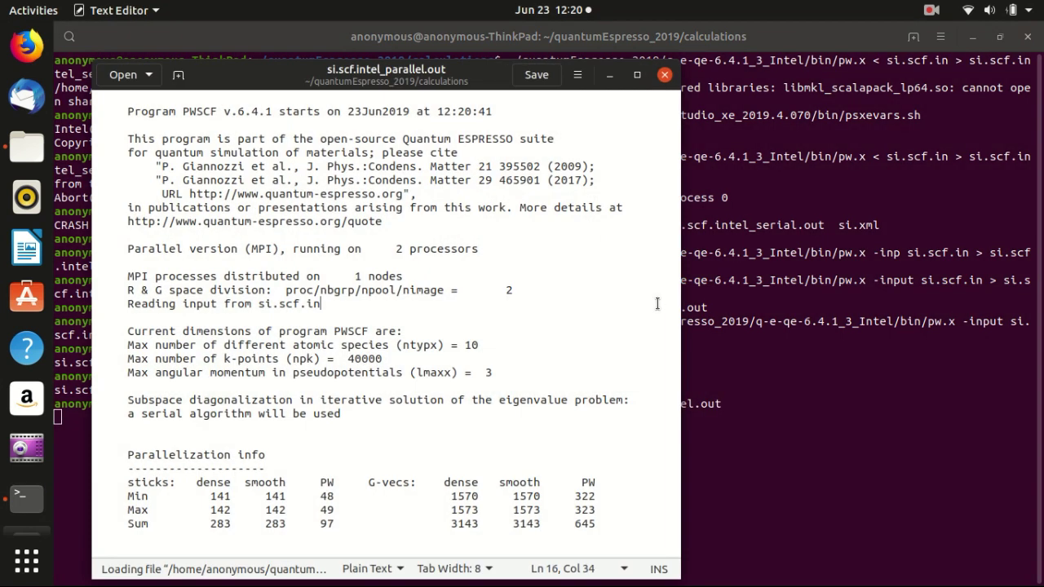
double_click(400, 248)
left_click(545, 194)
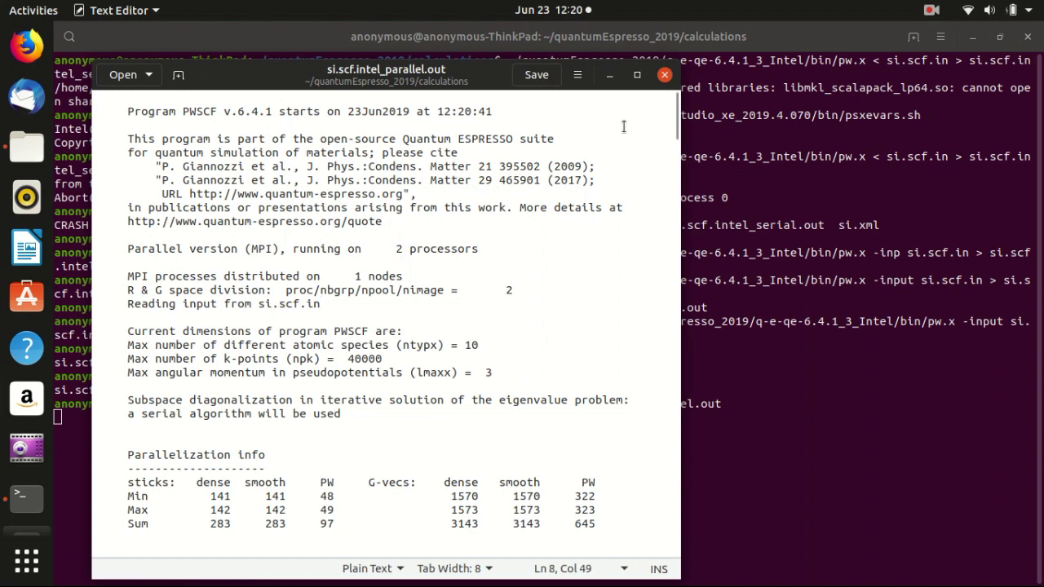
left_click_drag(676, 114, 675, 469)
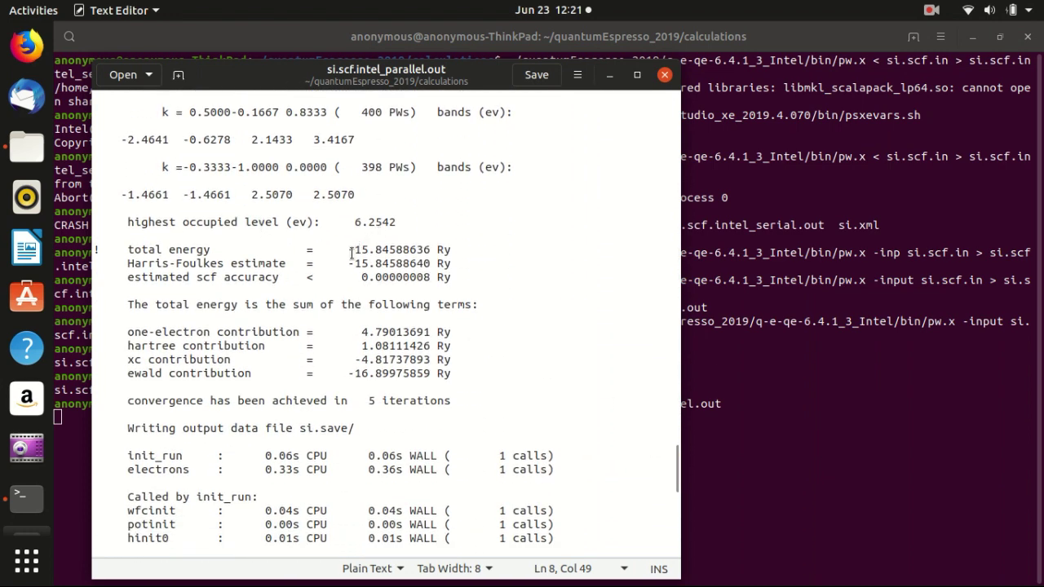
left_click_drag(356, 249, 394, 251)
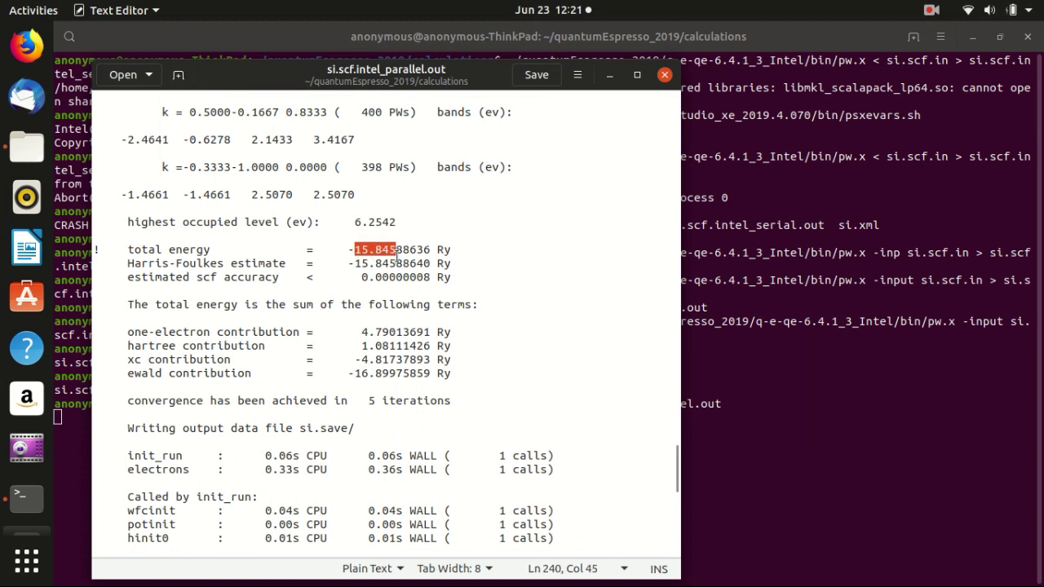
left_click(570, 373)
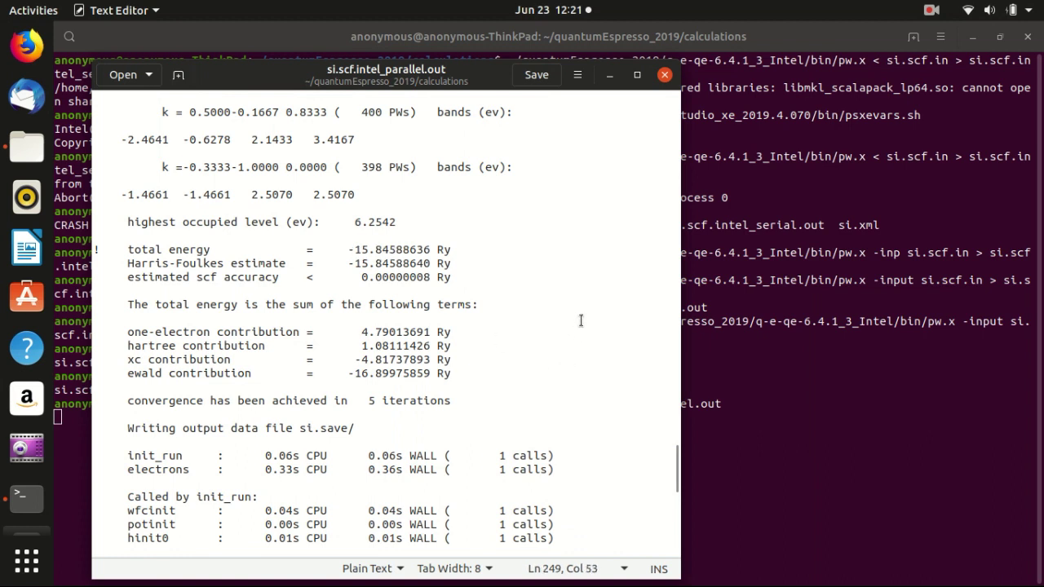
scroll(579, 324, "up", 2)
left_click(665, 74)
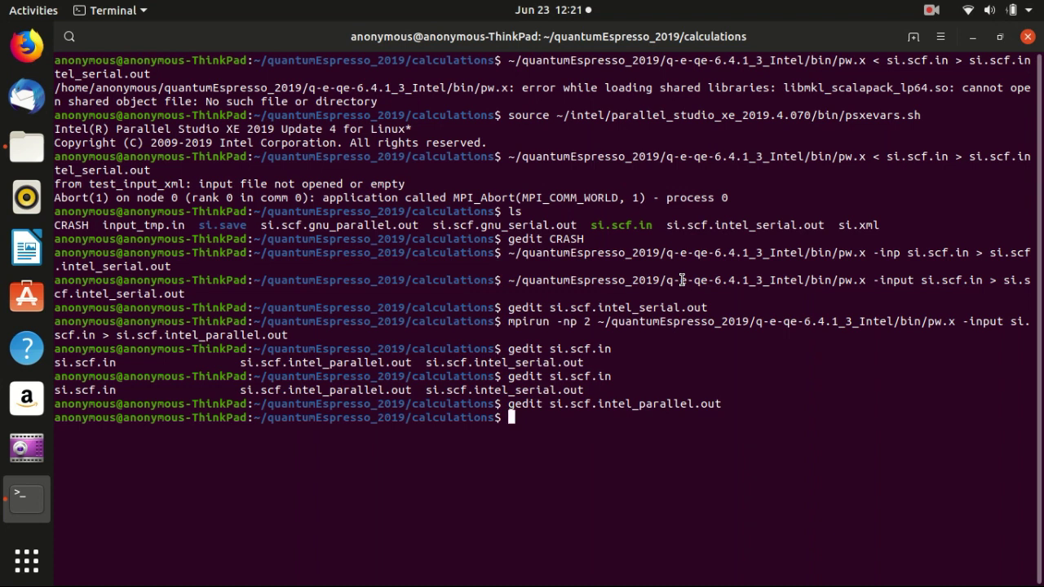